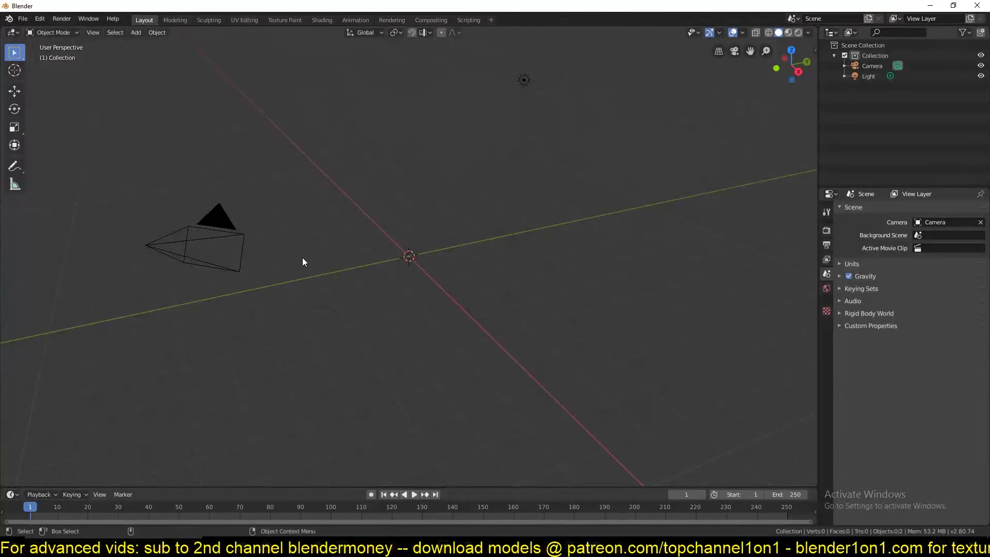
Add a Bezier curve in front view and rotate it 90° about the X axis.
key("KP_1")
key("shift+a")
left_click(383, 210)
key("r")
key("x")
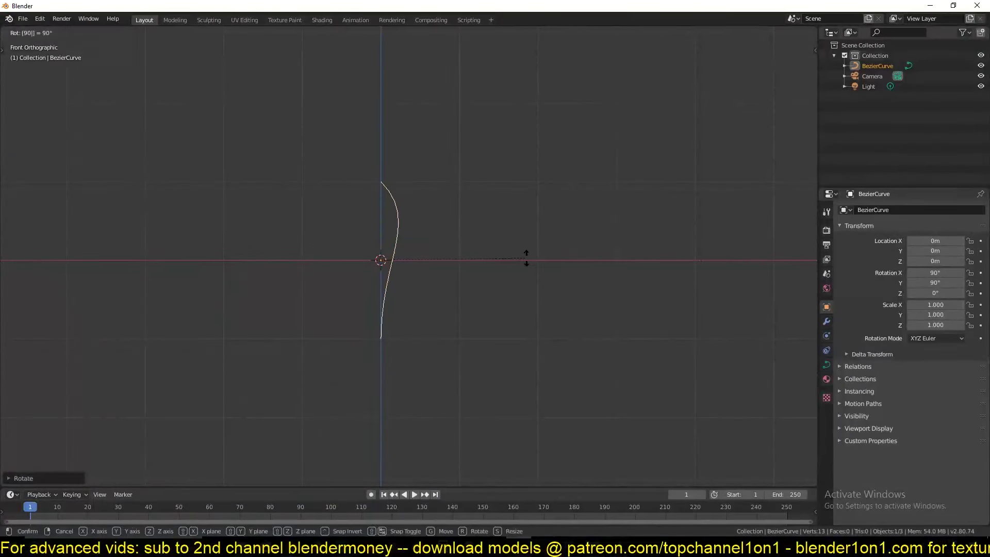
key("Return")
left_click(827, 365)
Extend the curve upward with a new point and set its resolution and 0.09 m bevel depth.
key("Tab")
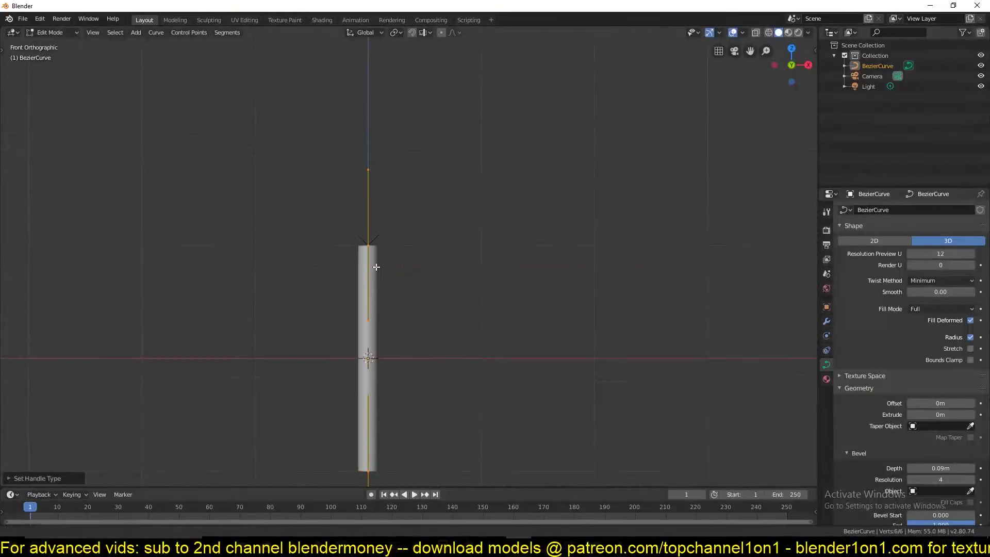
right_click(352, 96, "ctrl")
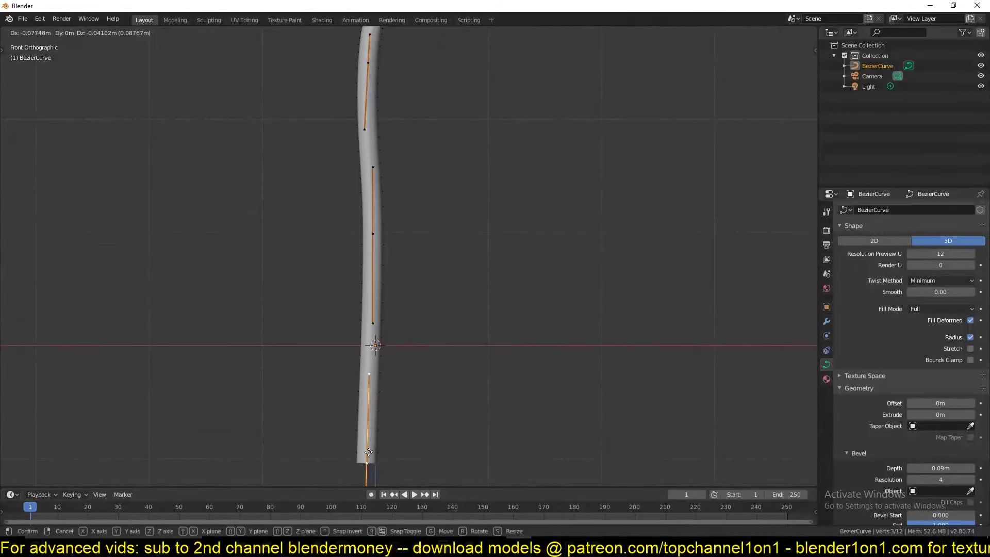
key("Tab")
scroll(417, 169, "up", 3)
left_click(972, 254)
middle_click_drag(502, 333, 510, 290, "shift")
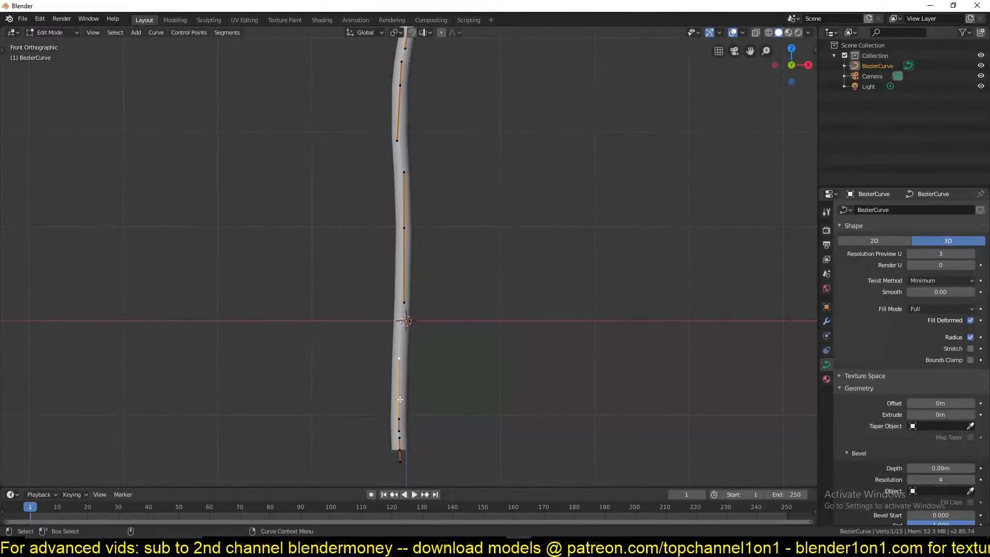
left_click(399, 397)
Bend the curve points into the crossed, branch-like pole shape and return to Object Mode.
scroll(469, 218, "down", 1)
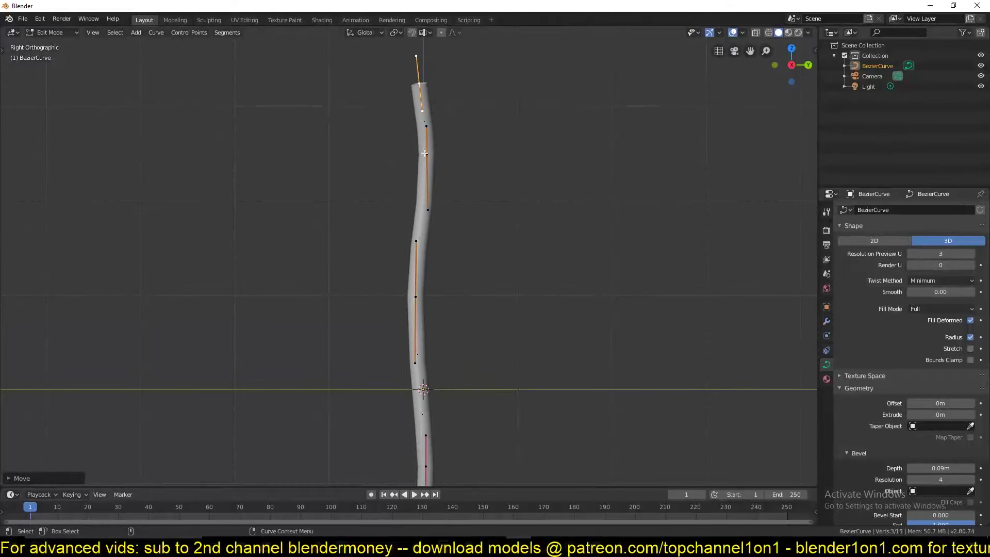
scroll(470, 218, "down", 1)
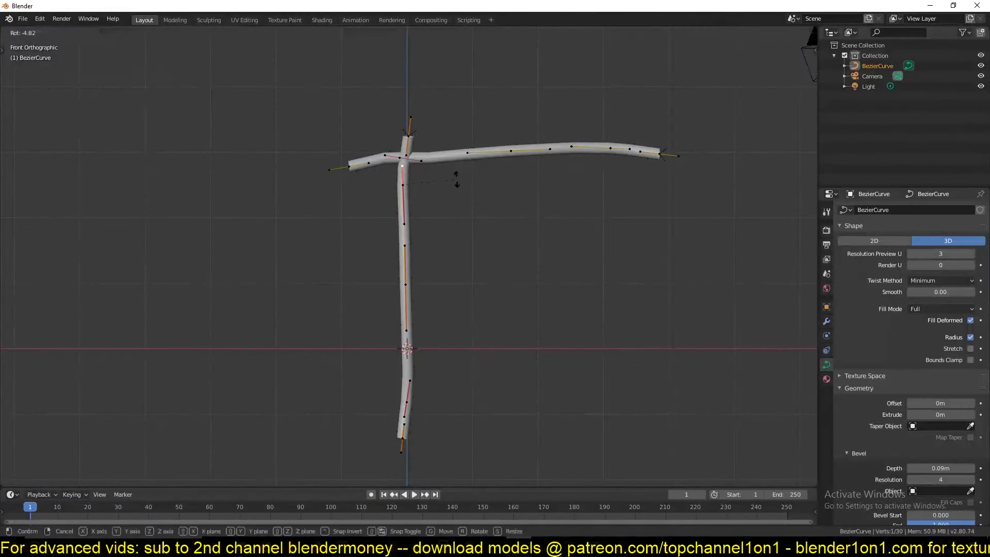
scroll(464, 155, "up", 6)
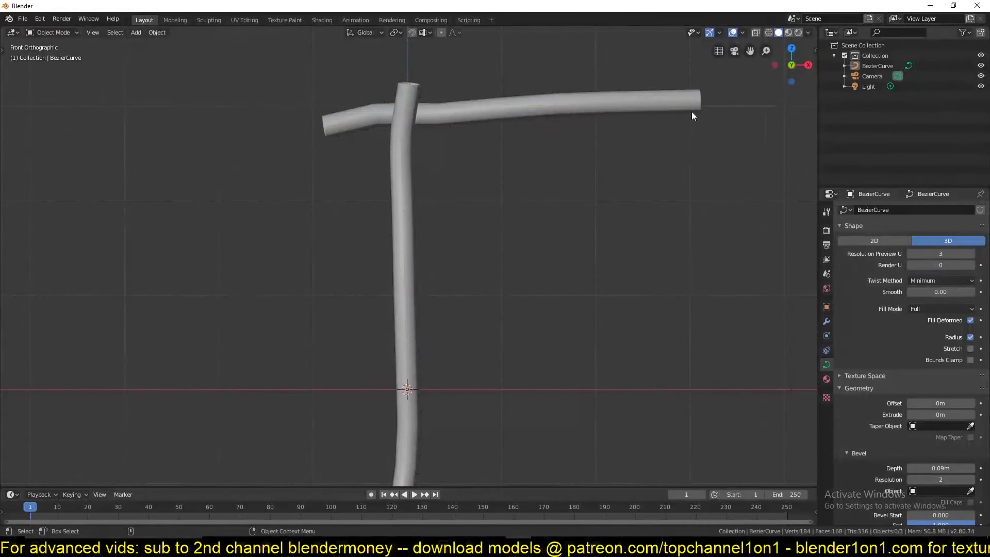
left_click(561, 133)
key("Tab")
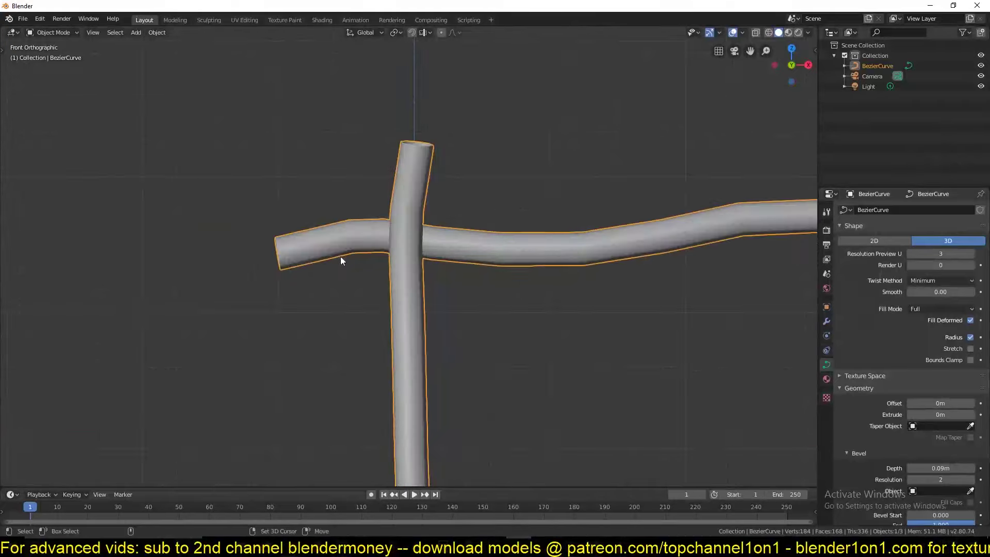
key("shift+a")
Add a NURBS curve and extrude its points vertically into 0.26 m-bevel rope coils around the pole.
left_click(414, 314)
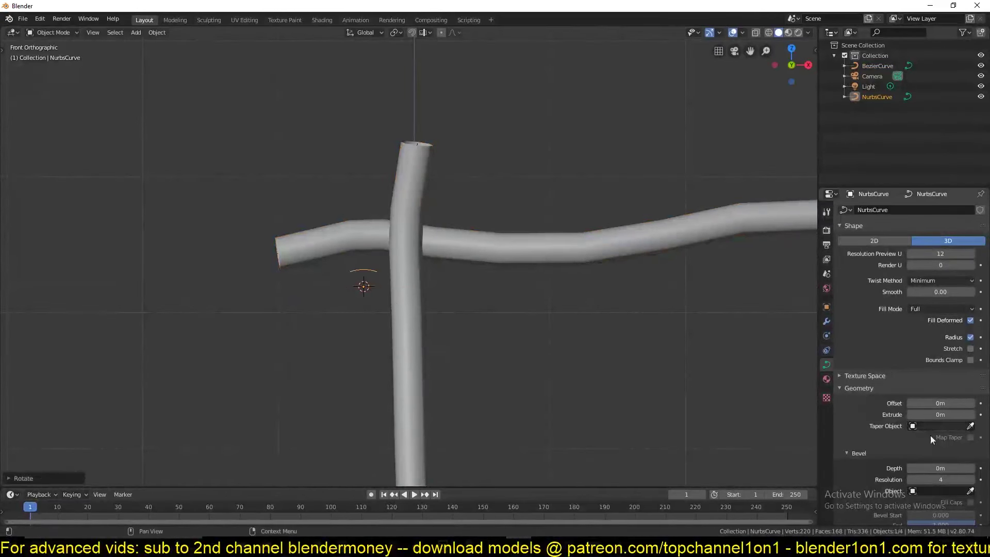
key("Tab")
right_click(389, 278, "ctrl")
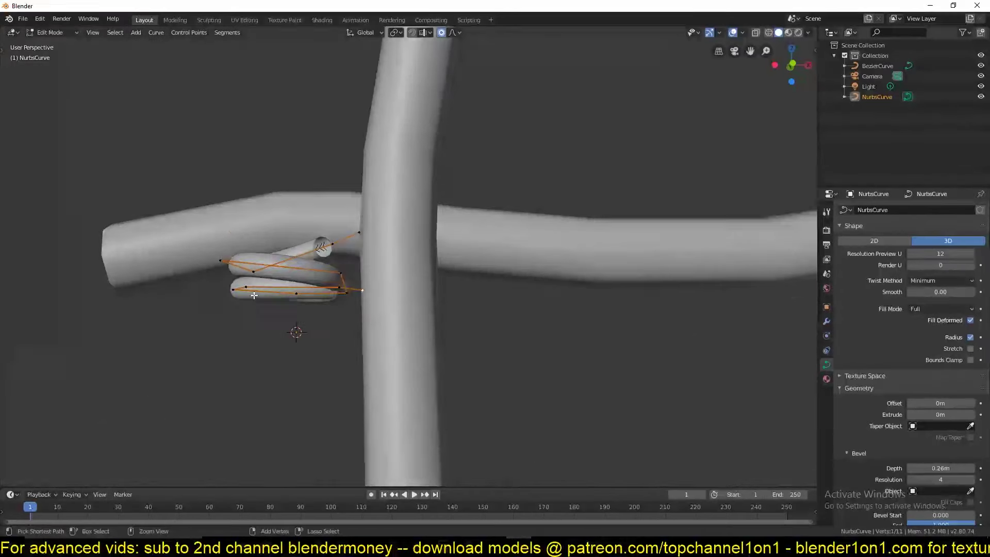
middle_click_drag(254, 295, 309, 288)
key("g")
key("z")
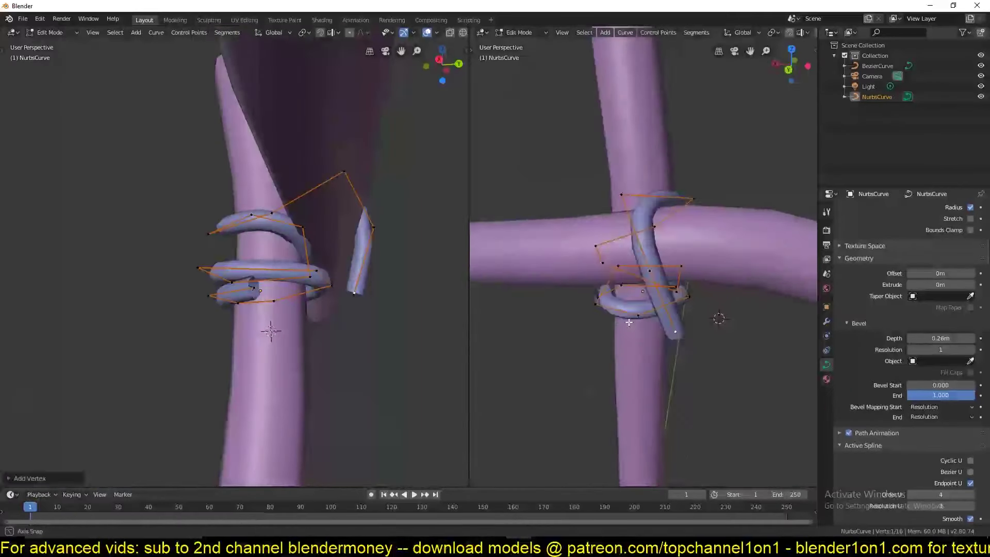
Extrude additional rope points around the pole-crossbar joint.
middle_click_drag(628, 322, 540, 275)
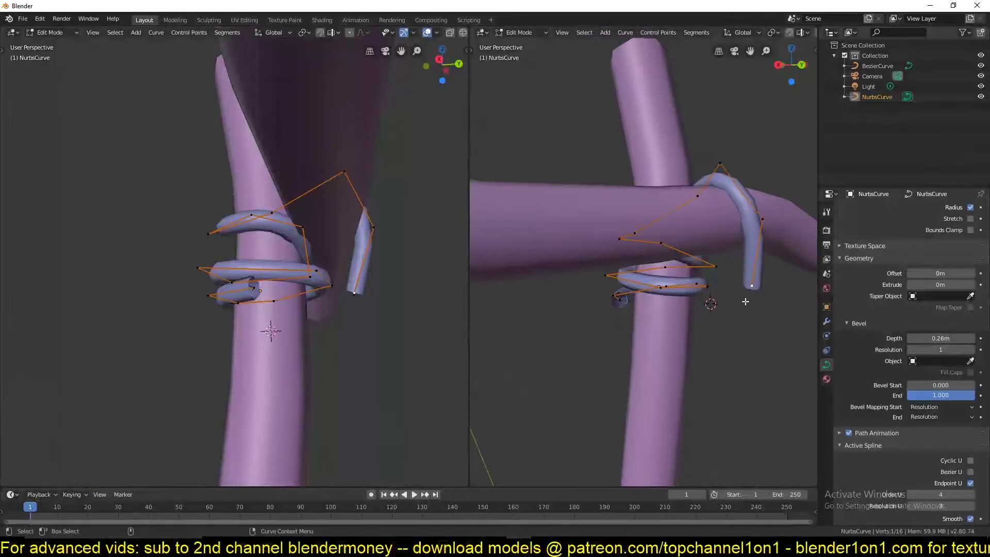
right_click(540, 274, "ctrl")
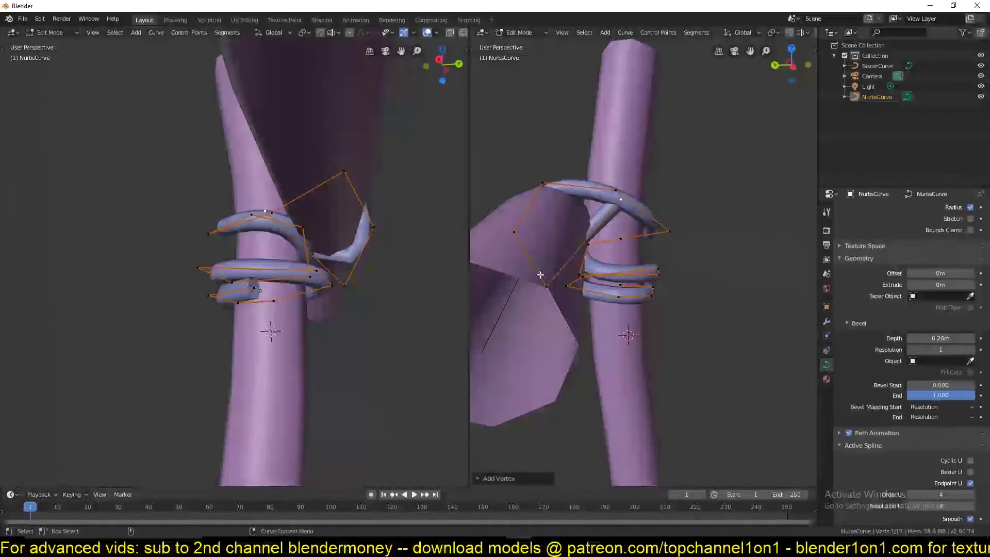
left_click(596, 260)
middle_click_drag(596, 259, 588, 237)
middle_click_drag(154, 310, 97, 337)
right_click(160, 241, "ctrl")
mouse_move(568, 258)
middle_mouse_down()
mouse_move(587, 235)
mouse_move(605, 244)
middle_mouse_up()
left_click(565, 254)
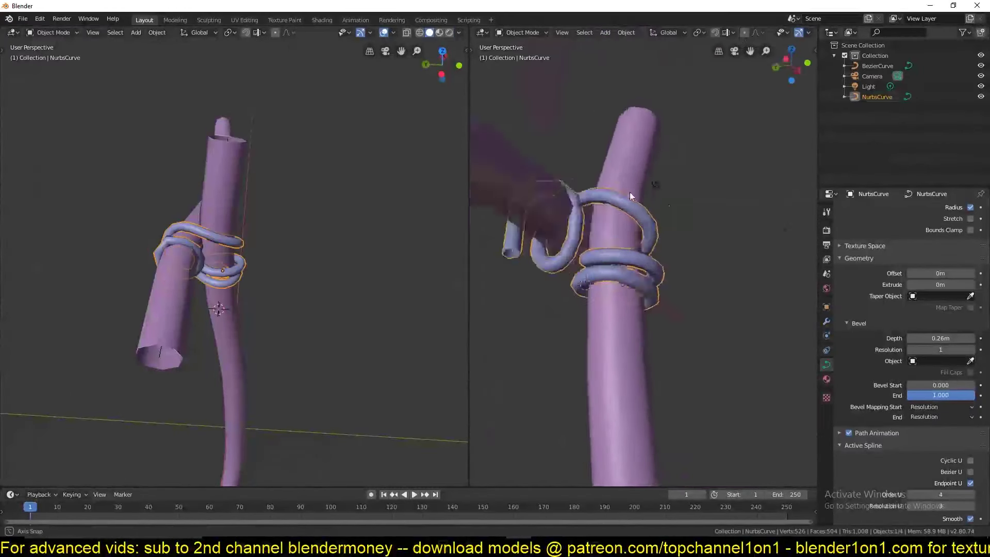
Extend the rope up and over the crossbar using top and front views.
key("KP_7")
right_click(554, 219, "ctrl")
mouse_move(184, 238)
middle_mouse_down()
mouse_move(211, 218)
mouse_move(218, 233)
mouse_move(310, 206)
middle_mouse_up()
right_click(221, 192, "ctrl")
left_click(233, 218)
right_click(532, 140, "ctrl")
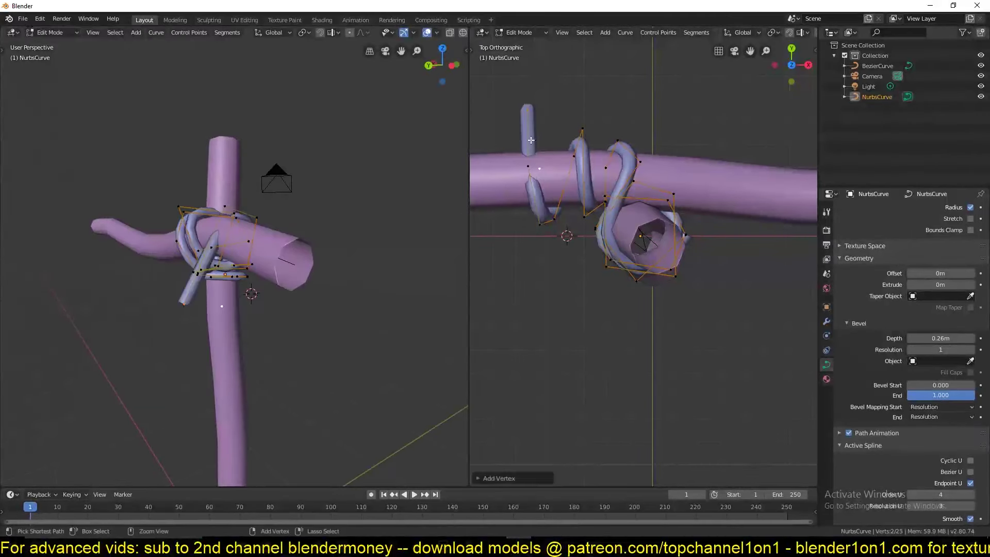
key("KP_1")
scroll(279, 224, "up", 5)
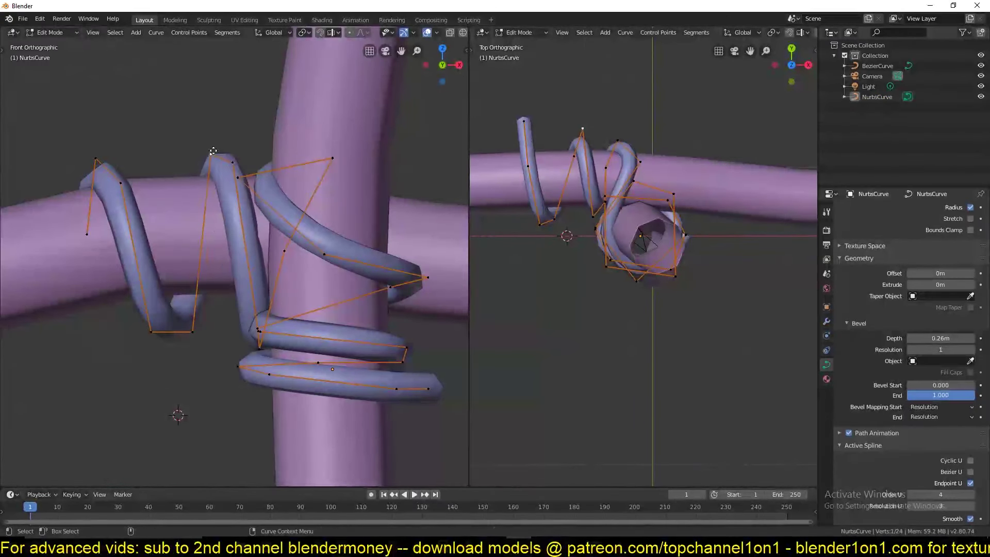
Move the rope's end points left and down to tighten the loop.
key("g")
left_click(222, 176)
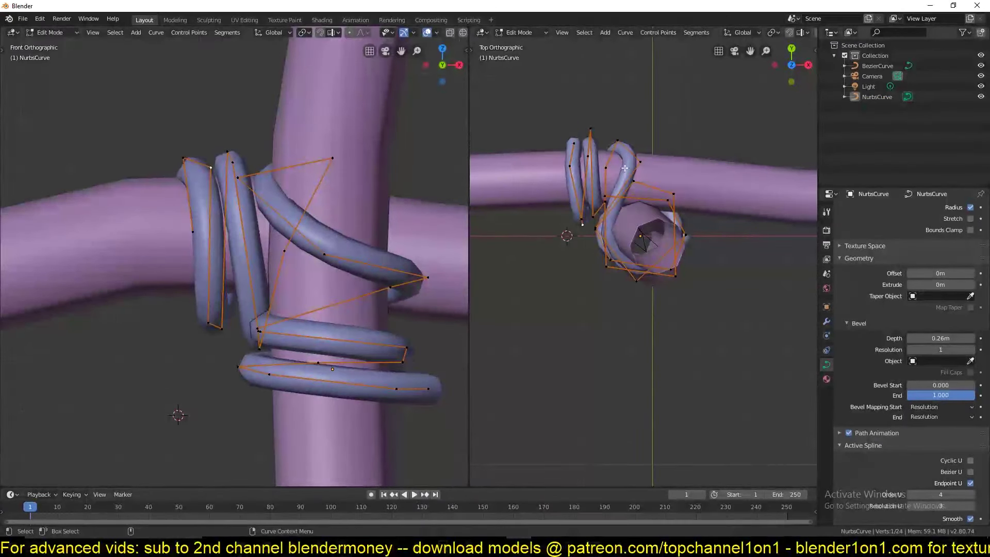
key("g")
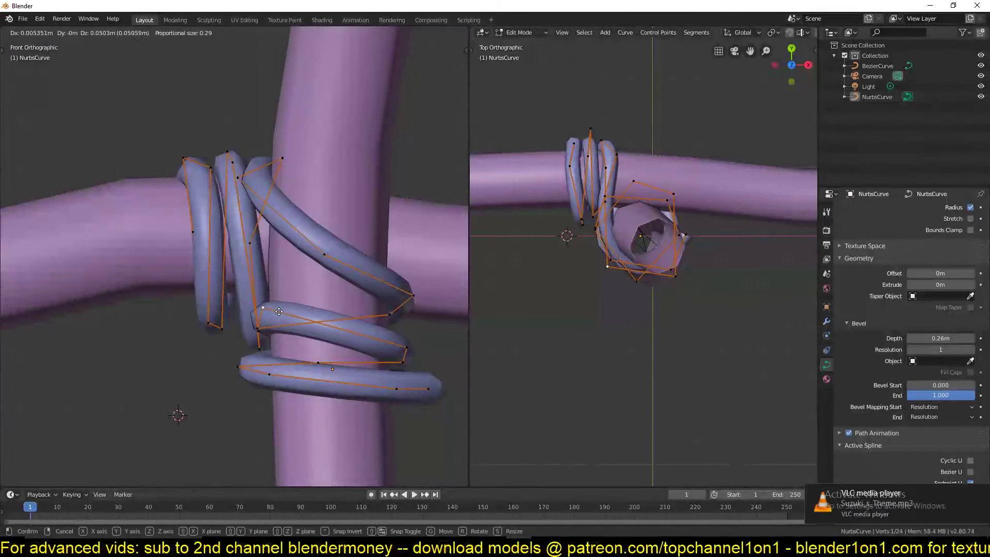
left_click_drag(402, 345, 309, 344)
key("g")
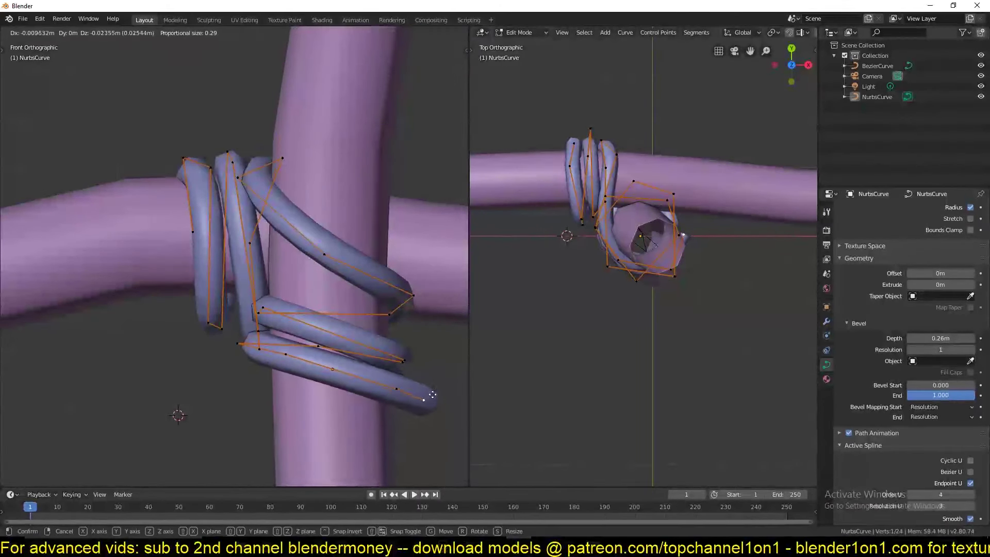
Save the scene to the 2019\august folder as medieval banner flag.blend.
key("ctrl+s")
left_click(41, 160)
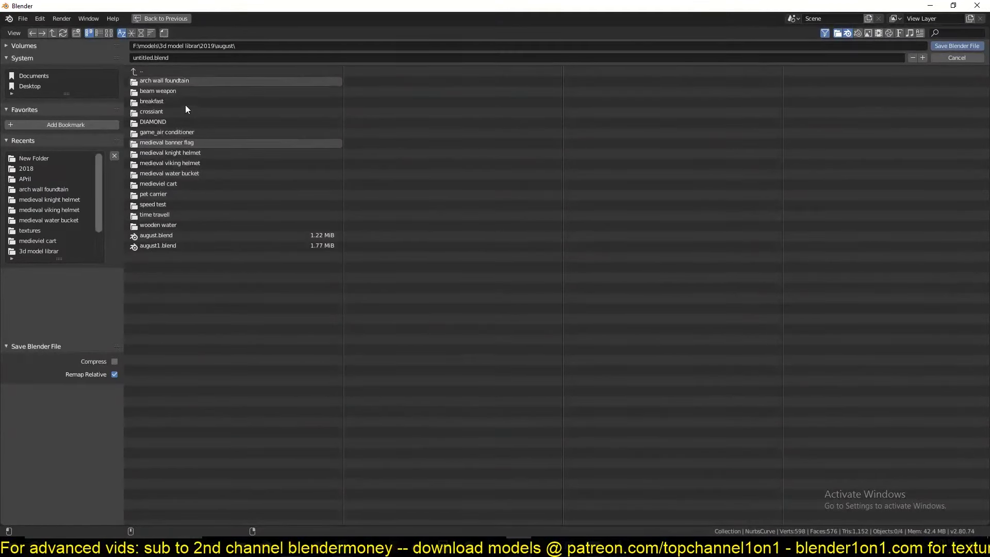
key("Return")
key("KP_7")
key("KP_1")
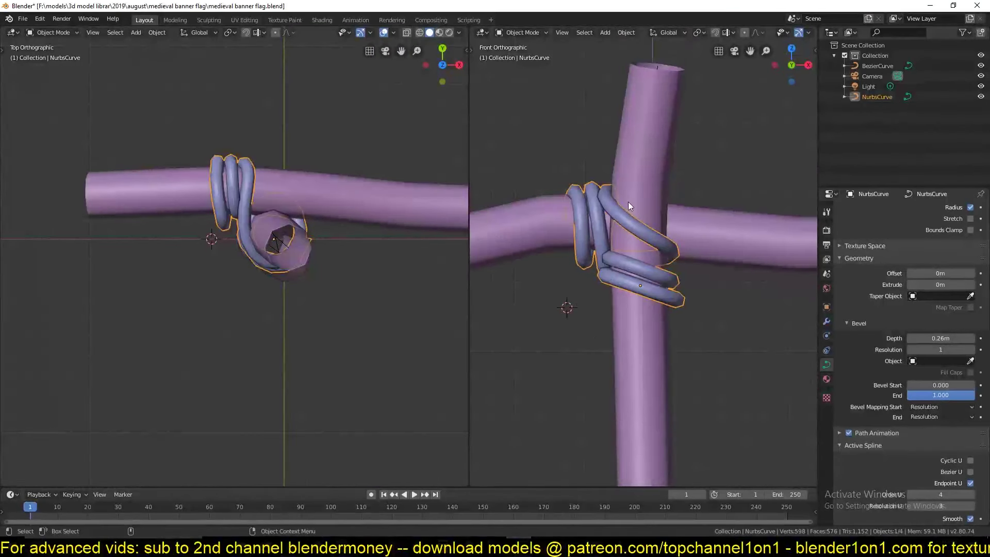
Undo the accidental rope duplicate, set top wireframe and front views, and place a rope point.
key("ctrl+z")
middle_click_drag(626, 211, 731, 291)
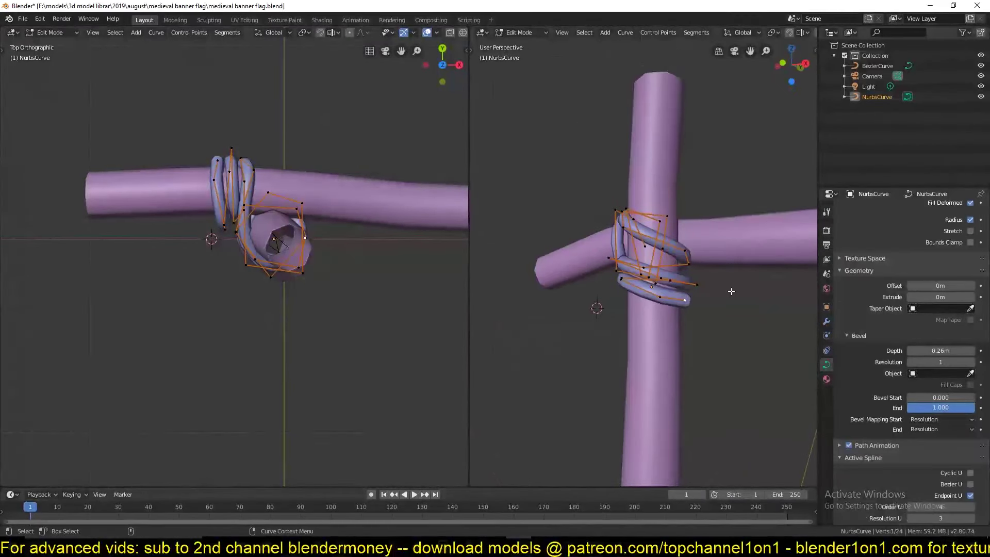
key("KP_7")
key("shift+z")
key("KP_1")
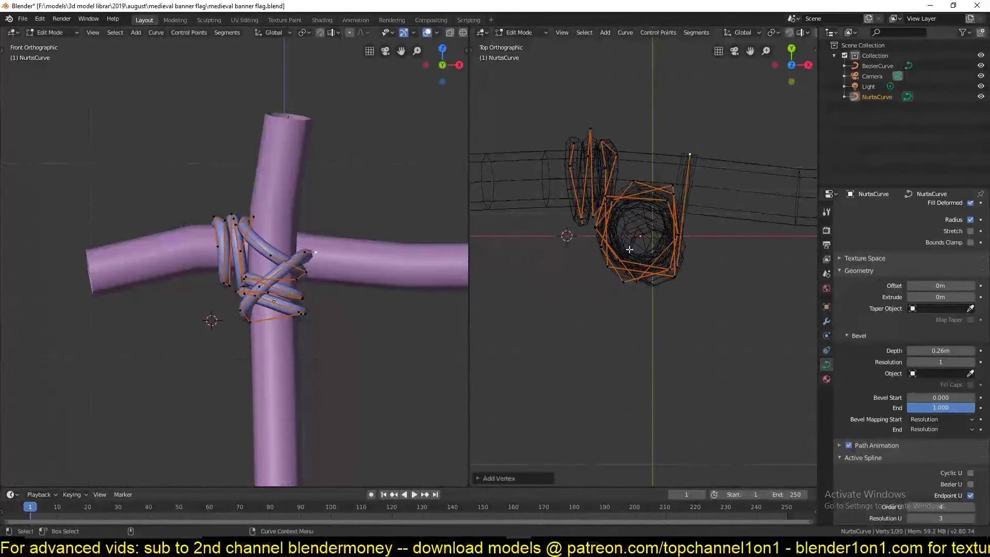
left_click(321, 231)
key("KP_3")
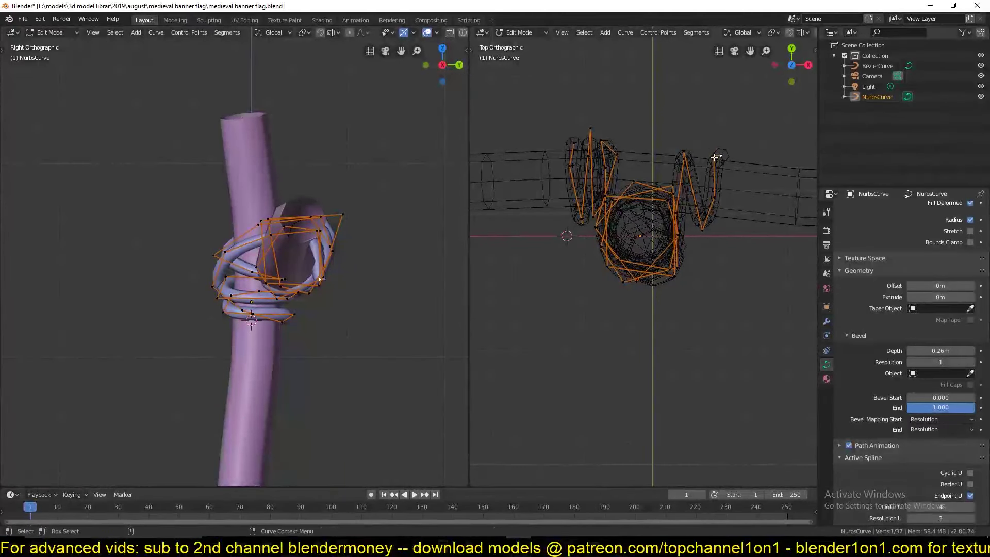
Move the selected rope points along the Y axis around the knot.
mouse_move(464, 227)
middle_mouse_down()
mouse_move(287, 268)
mouse_move(335, 287)
middle_mouse_up()
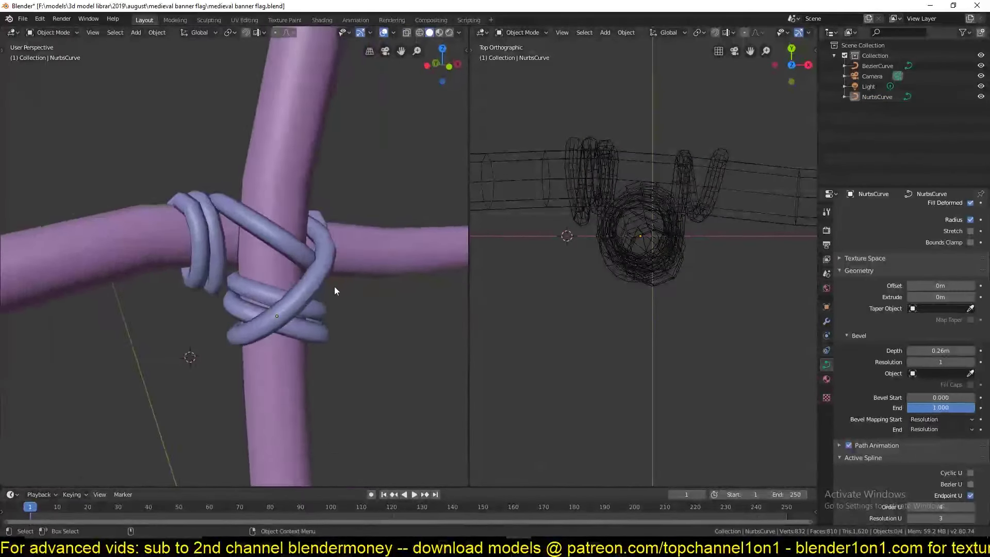
scroll(320, 335, "up", 3)
middle_click_drag(320, 335, 345, 304)
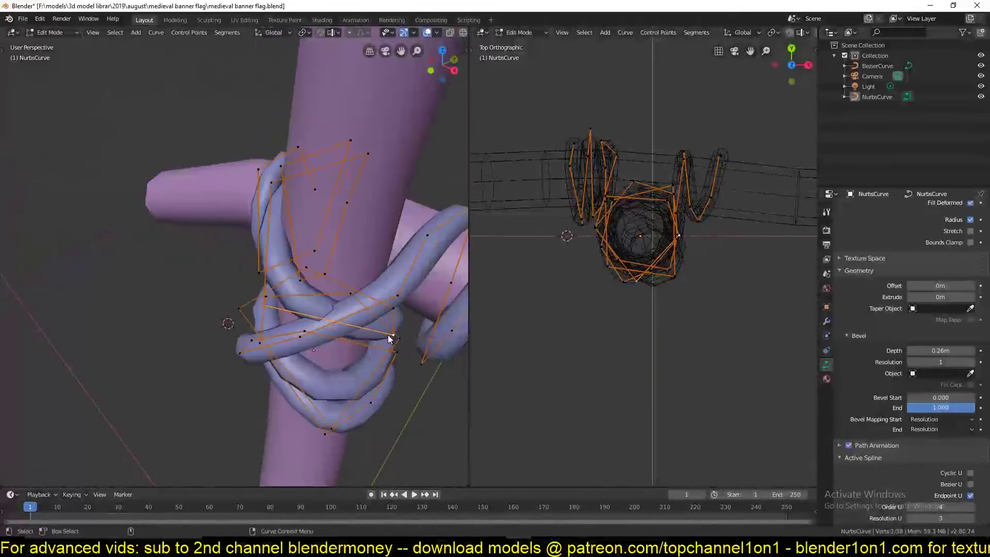
key("g")
key("y")
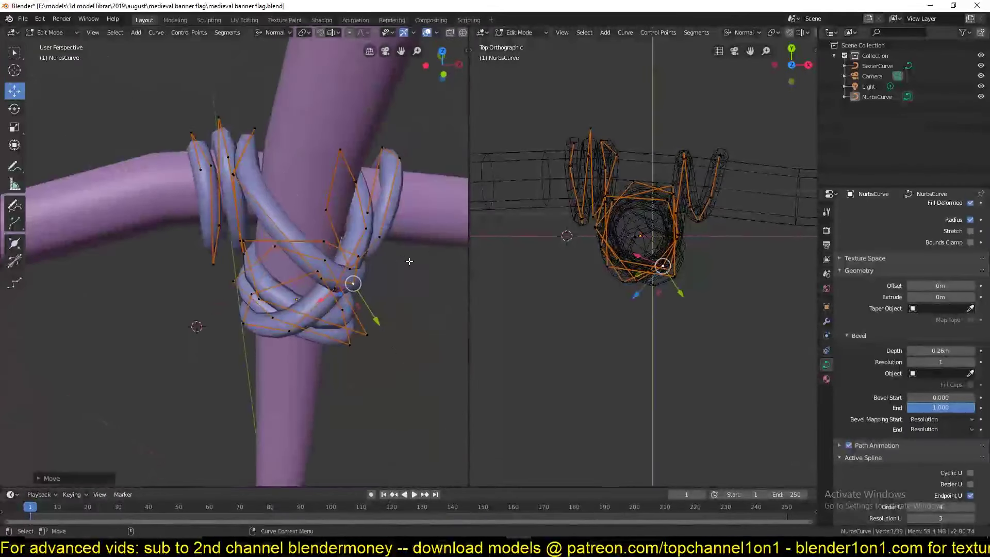
mouse_move(15, 110)
middle_mouse_down()
mouse_move(249, 166)
mouse_move(361, 310)
mouse_move(336, 308)
mouse_move(248, 163)
mouse_move(298, 166)
middle_mouse_up()
key("Tab")
Select and reposition another rope control point near the knot.
key("Tab")
key("Tab")
key("Tab")
left_click(342, 192)
mouse_move(287, 299)
middle_mouse_down()
mouse_move(278, 285)
mouse_move(257, 354)
mouse_move(193, 299)
mouse_move(312, 270)
mouse_move(222, 170)
middle_mouse_up()
key("Tab")
key("Tab")
key("Tab")
key("Tab")
left_click_drag(222, 170, 125, 162)
left_click(125, 161)
key("KP_7")
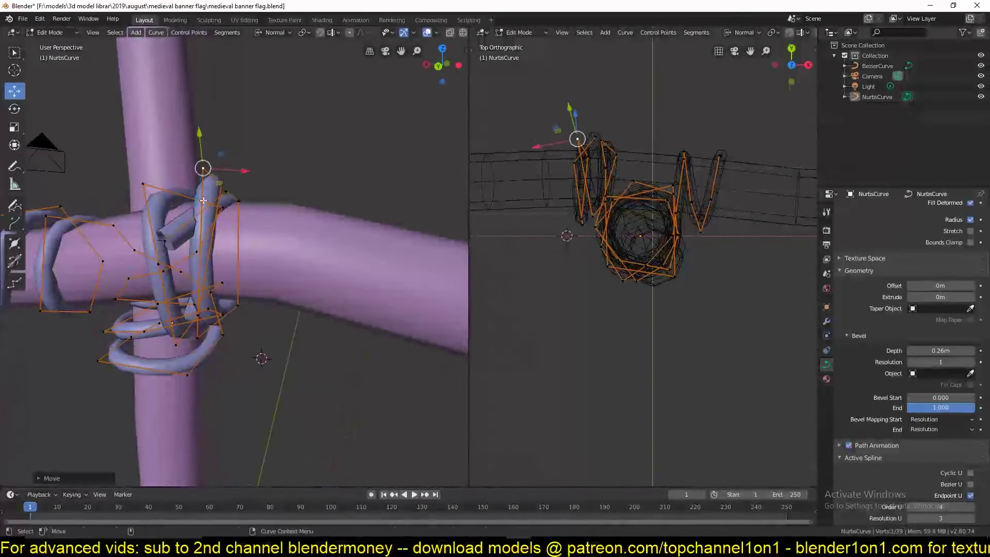
key("Tab")
Add a new rope point beside the knot and check it from the side.
scroll(305, 265, "down", 3)
scroll(241, 286, "up", 4)
key("Tab")
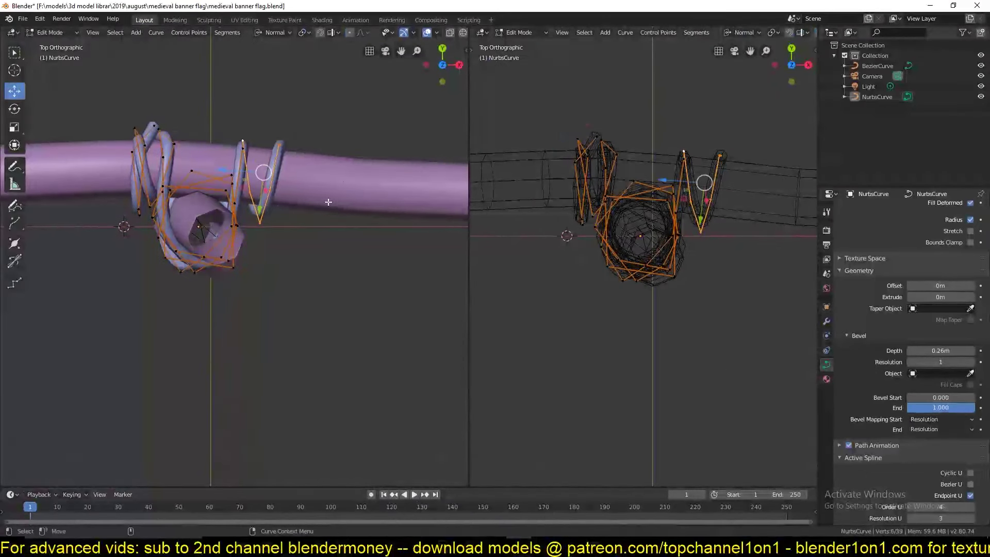
left_click(309, 180)
middle_click_drag(309, 180, 349, 331)
right_click(349, 331, "ctrl")
key("KP_3")
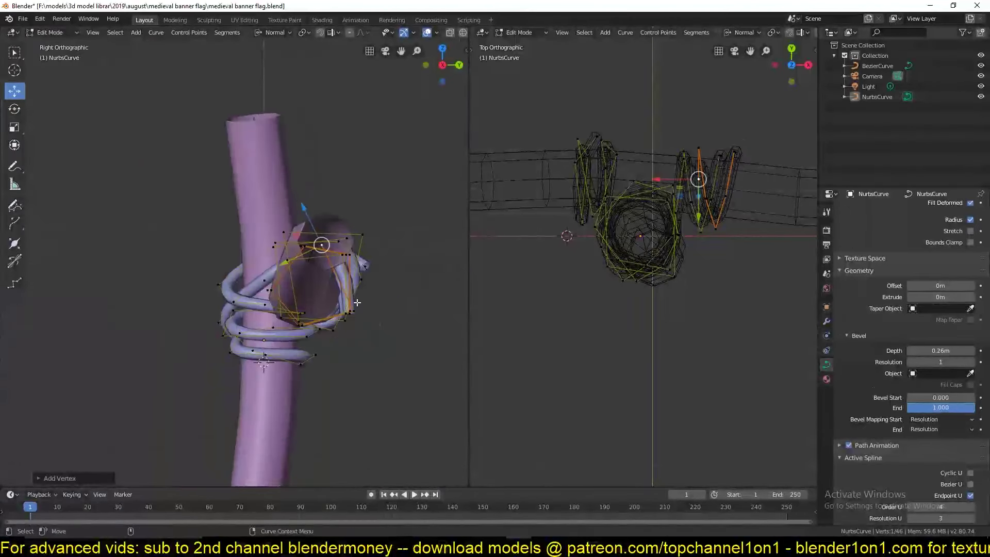
Extrude further rope points so the rope wraps around the crossbar.
left_click(647, 161)
middle_click_drag(310, 258, 369, 332)
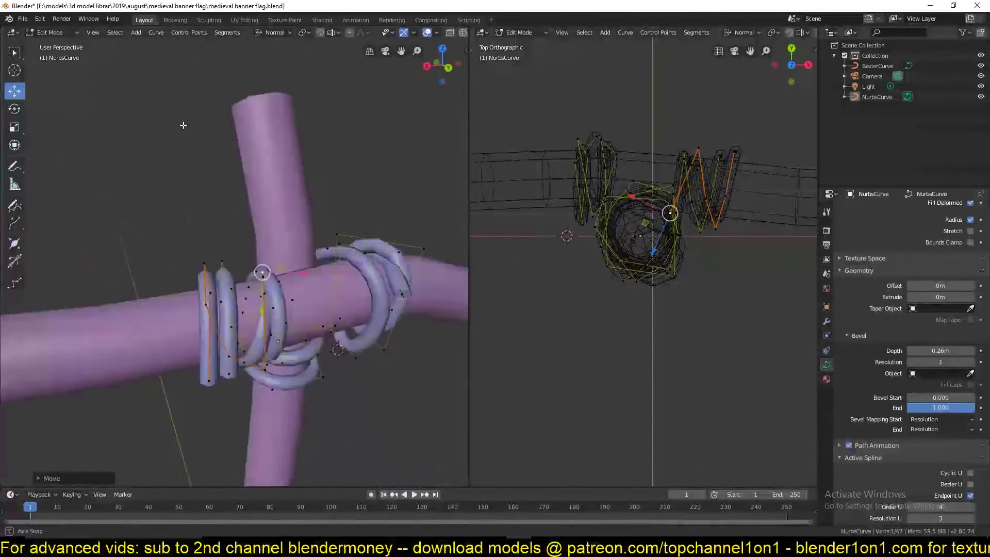
key("e")
left_click(182, 227)
middle_click_drag(182, 227, 255, 242)
right_click(255, 243)
Confirm the rope extension and inspect the wrap from the front.
left_click(289, 337)
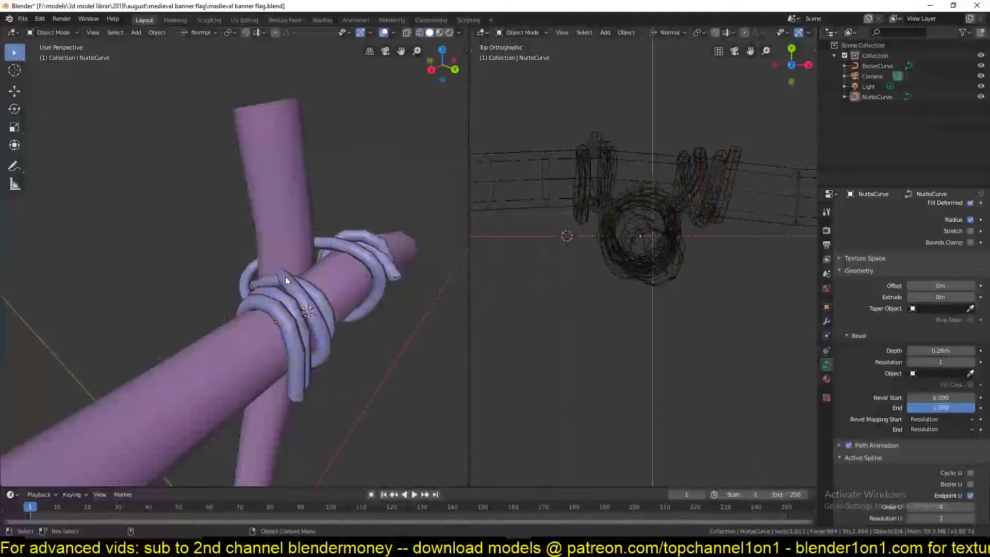
middle_click_drag(286, 277, 407, 208)
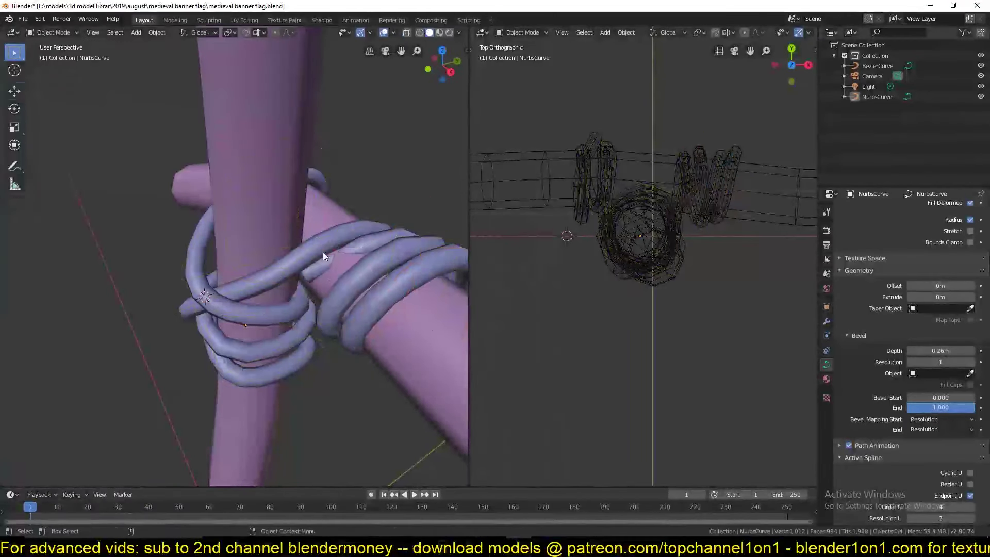
middle_click_drag(323, 251, 324, 135)
key("Tab")
key("KP_1")
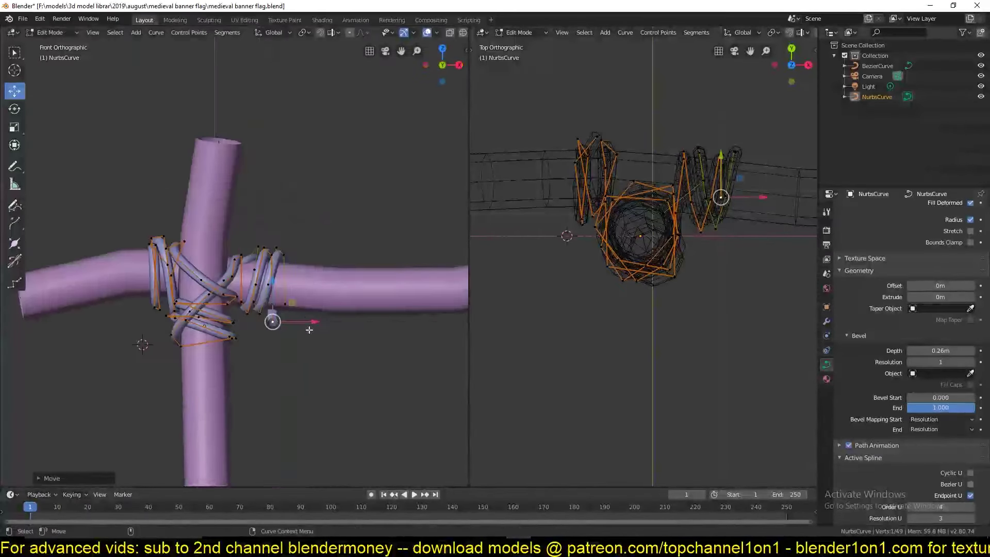
Subdivide a rope segment for more points and save medieval banner flag.blend.
right_click(740, 193)
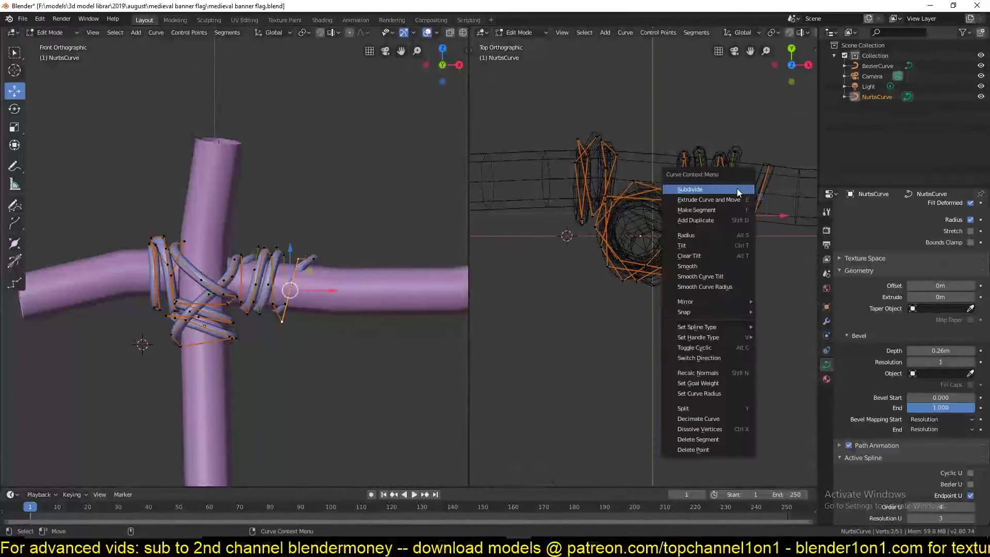
key("Tab")
mouse_move(309, 289)
middle_mouse_down()
mouse_move(382, 319)
mouse_move(325, 281)
mouse_move(187, 252)
middle_mouse_up()
key("KP_1")
scroll(307, 327, "up", 3)
key("alt+a")
key("ctrl+s")
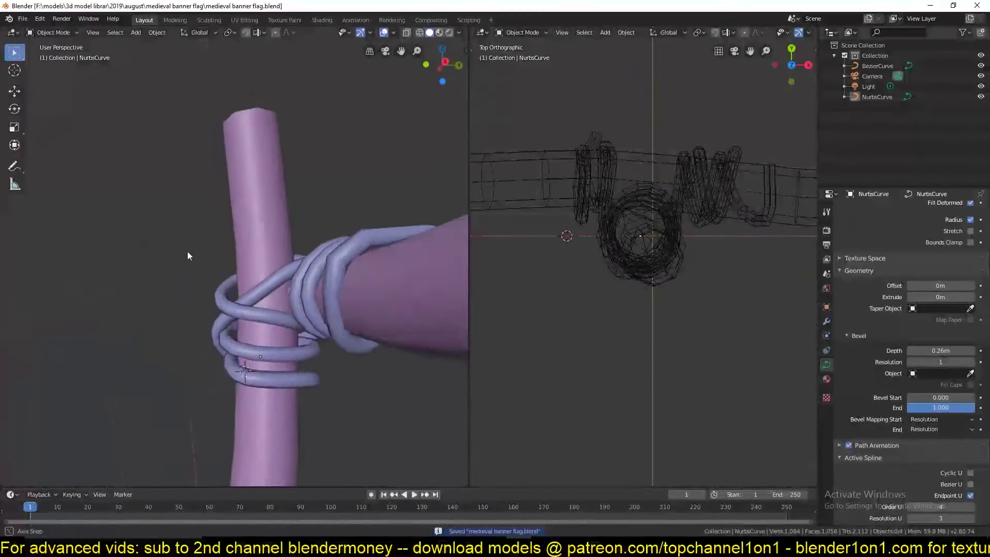
Select a rope control point in Edit Mode, cancelling an accidental move.
left_click(187, 251)
key("Tab")
mouse_move(427, 263)
middle_mouse_down()
mouse_move(290, 345)
mouse_move(334, 230)
middle_mouse_up()
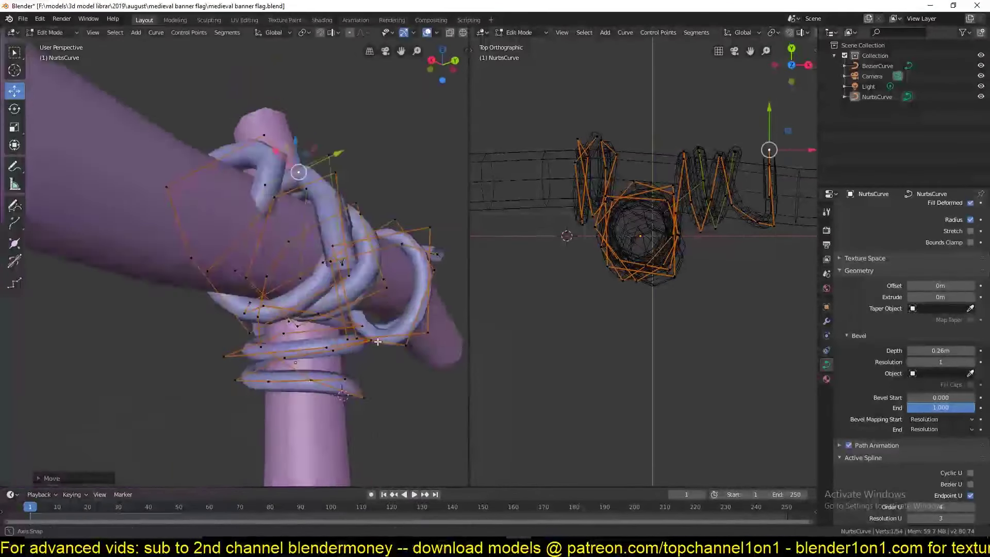
left_click(334, 229)
scroll(973, 258, "up", 5)
right_click(299, 167)
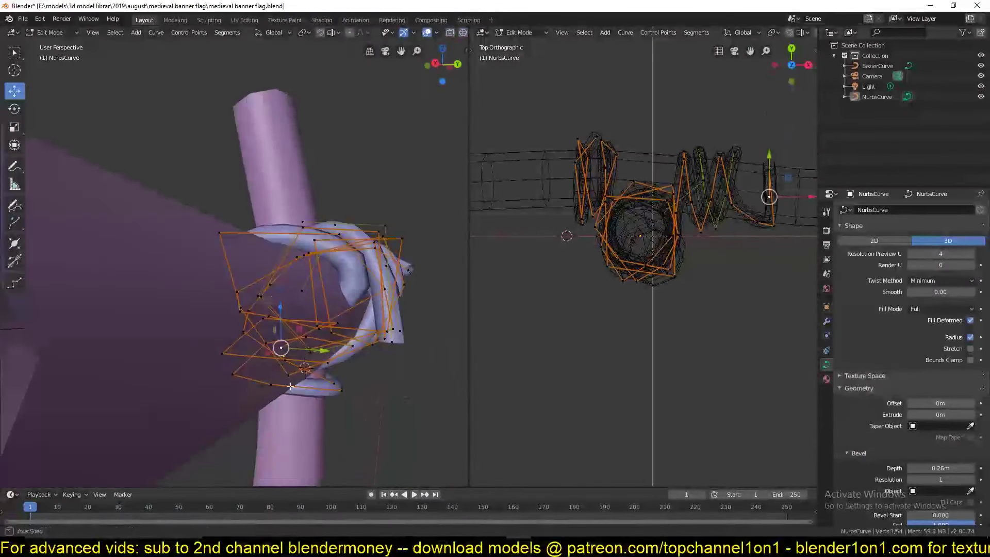
middle_click_drag(299, 167, 382, 441)
key("KP_1")
scroll(295, 349, "up", 3)
Move a single coil point with smooth falloff to reshape the wrap.
left_click(307, 317)
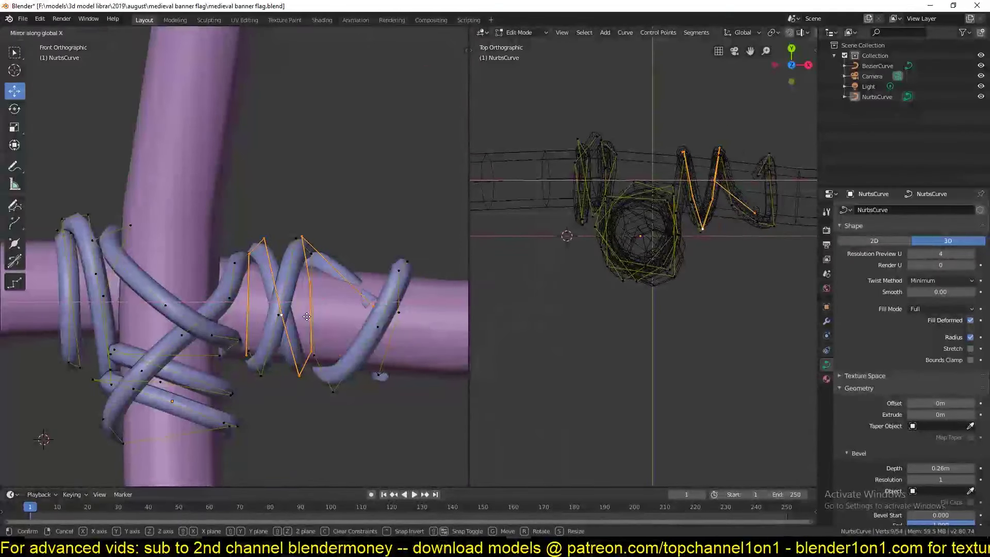
scroll(327, 294, "down", 3)
middle_click_drag(327, 294, 217, 336)
key("g")
left_click(3, 352)
middle_click_drag(2, 352, 178, 344)
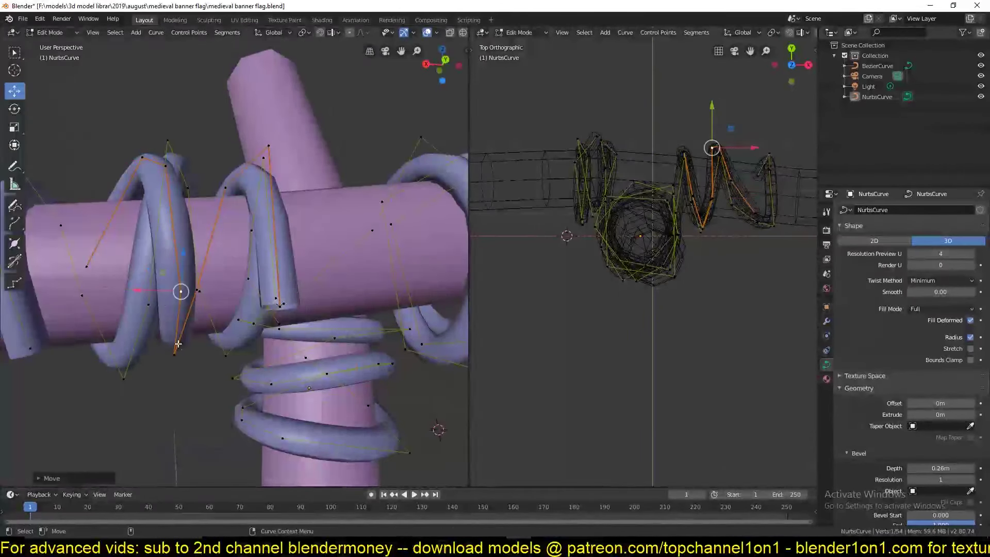
Extrude the rope's loose end into a new segment and pull it into place.
middle_click_drag(308, 326, 375, 376)
left_click(375, 376)
key("e")
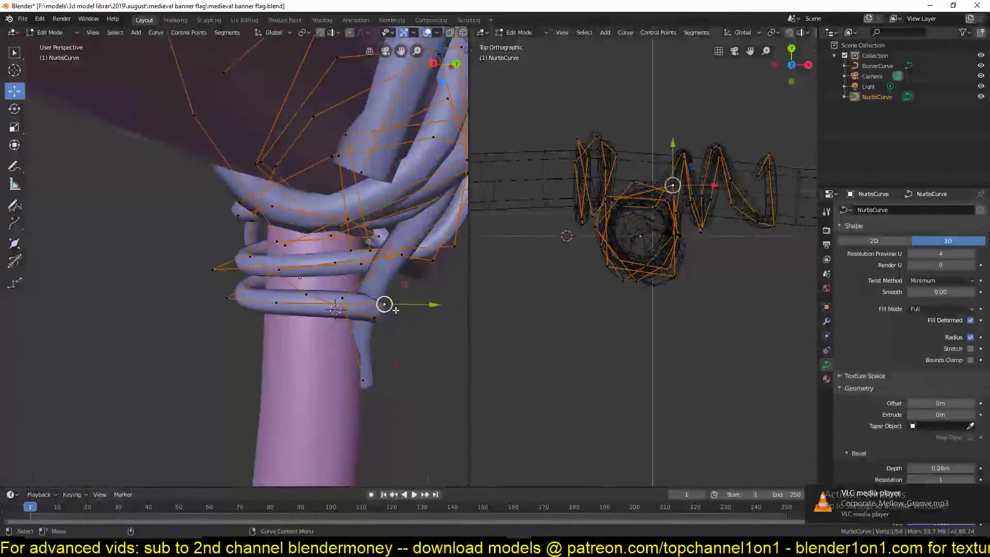
mouse_move(385, 303)
middle_mouse_down()
mouse_move(76, 334)
mouse_move(343, 281)
mouse_move(313, 265)
mouse_move(281, 185)
mouse_move(345, 292)
mouse_move(303, 308)
mouse_move(266, 304)
middle_mouse_up()
key("Tab")
scroll(313, 265, "up", 3)
scroll(303, 309, "down", 3)
Enable proportional editing and inspect the coils from above.
key("Tab")
left_click(275, 33)
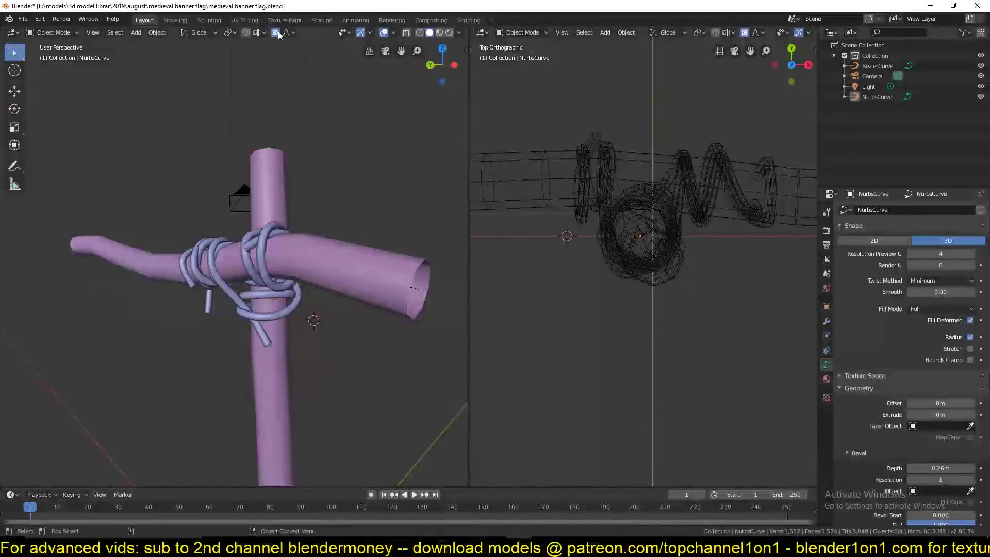
key("KP_7")
right_click(272, 204)
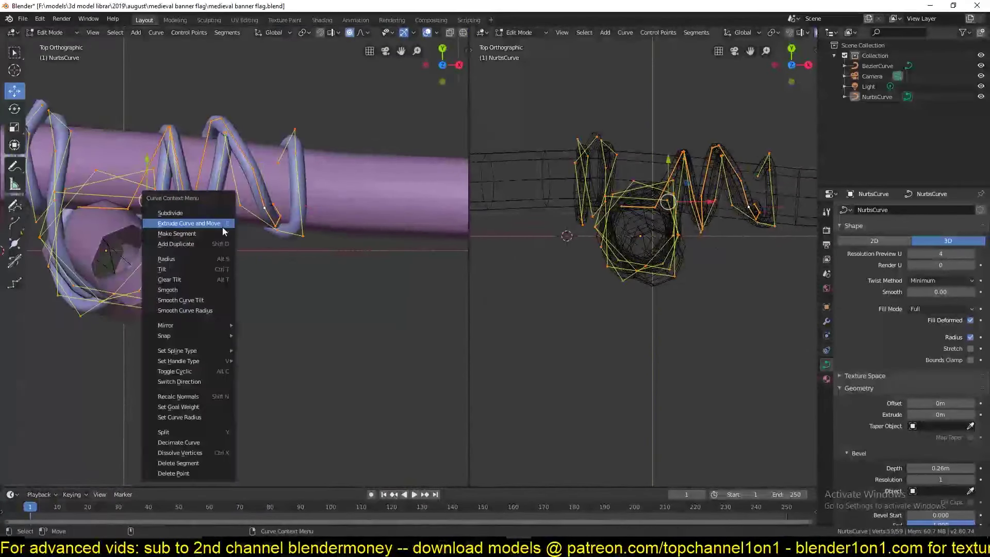
key("Escape")
mouse_move(231, 299)
middle_mouse_down()
mouse_move(264, 202)
mouse_move(249, 299)
middle_mouse_up()
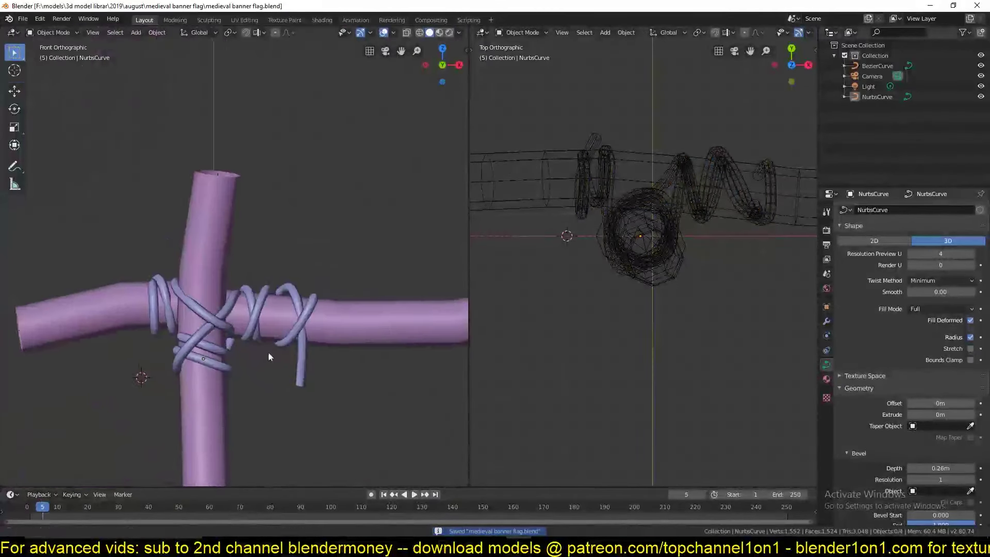
scroll(268, 356, "up", 3)
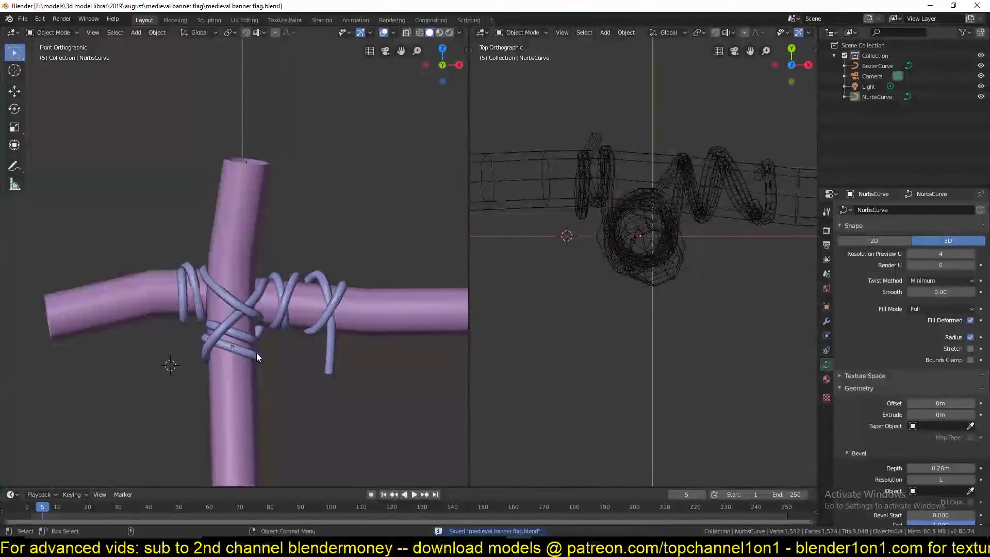
key("Tab")
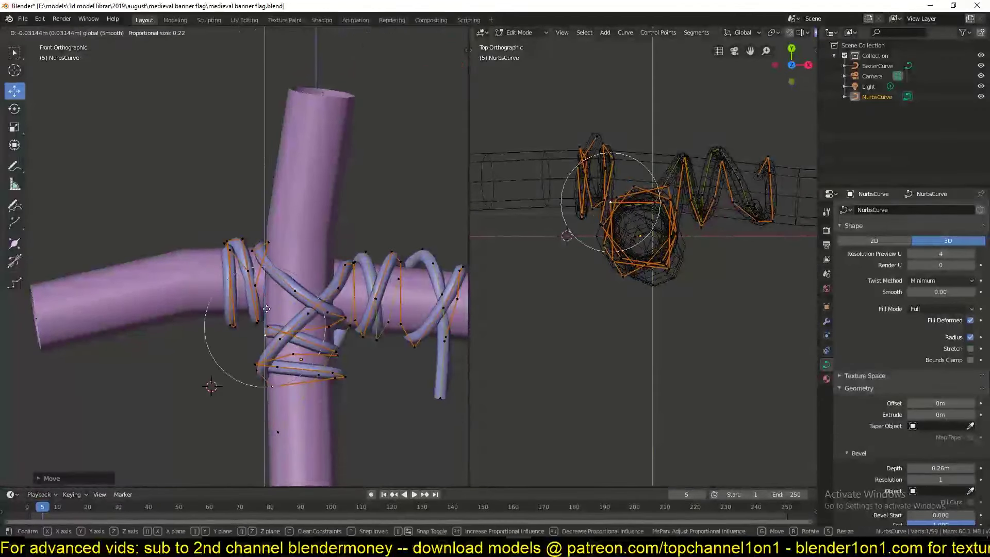
From top view, add a small circular curve loop and rotate it 90° on X to stand on edge.
key("KP_7")
key("a")
key("alt+a")
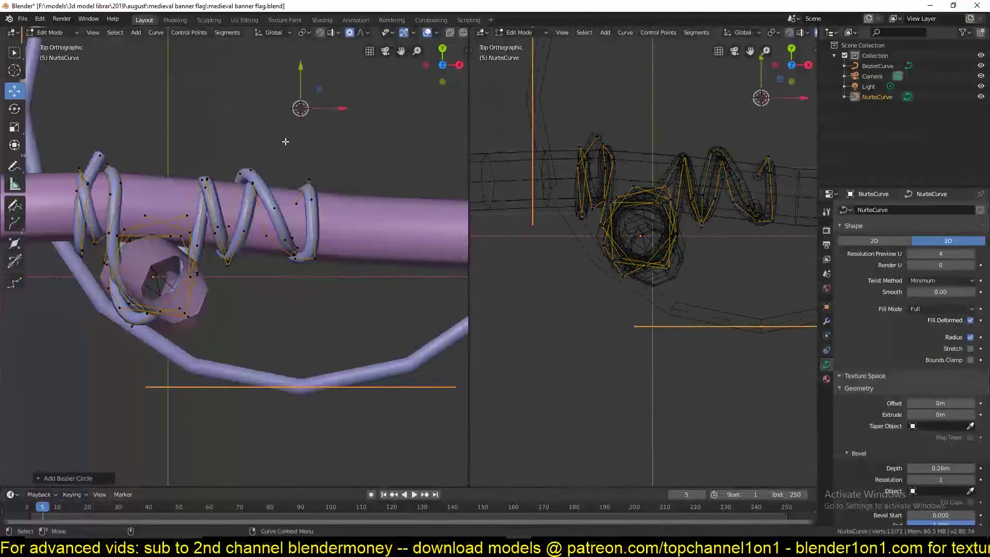
key("s")
key("x")
key("Escape")
type("rx90")
key("Return")
key("s")
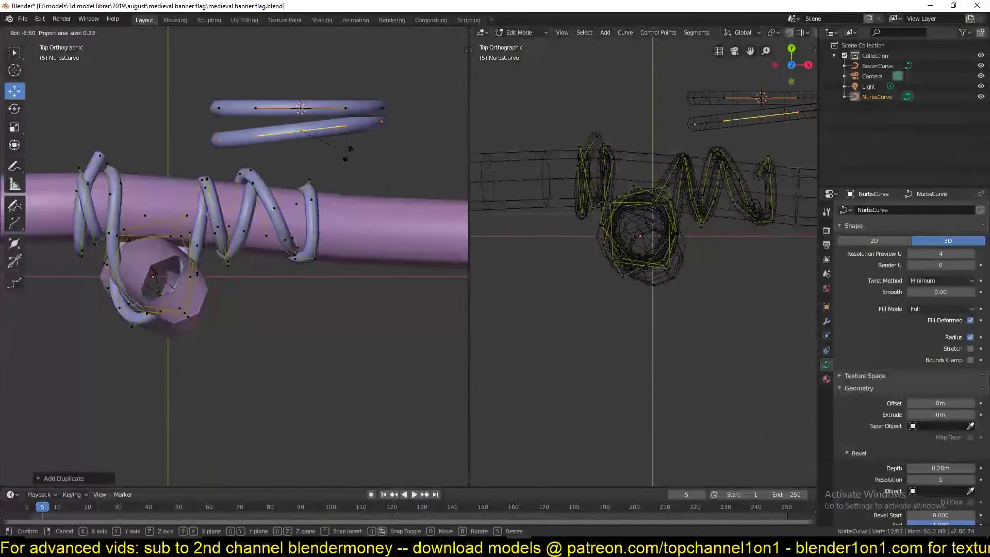
left_click(356, 171)
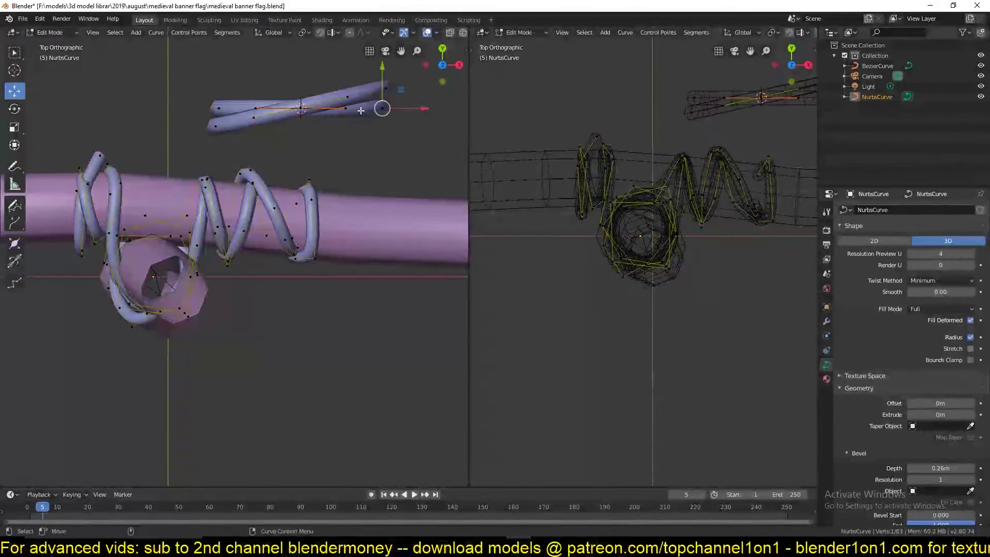
Place the duplicated loop and delete three of its selected control points.
key("l")
middle_click_drag(360, 110, 297, 150)
key("KP_7")
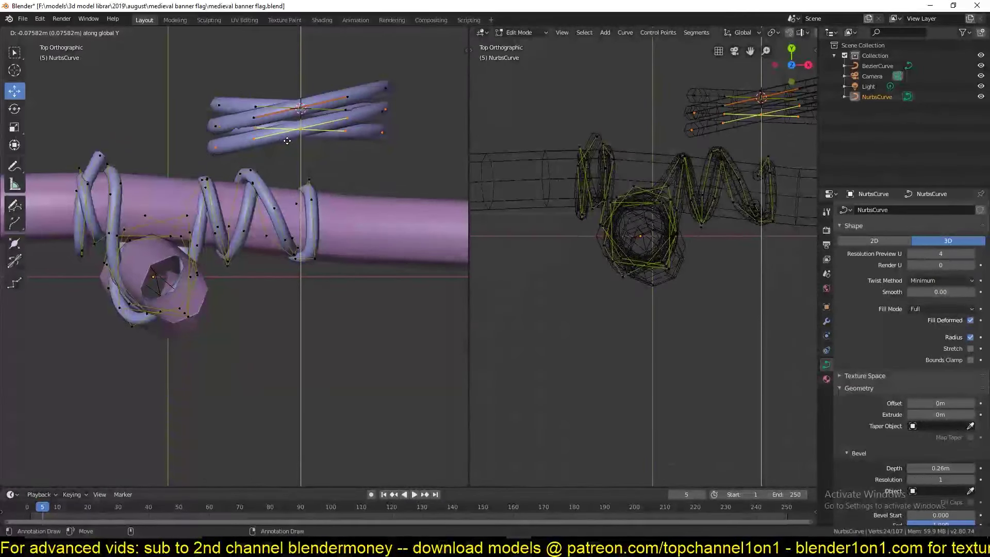
left_click(340, 118)
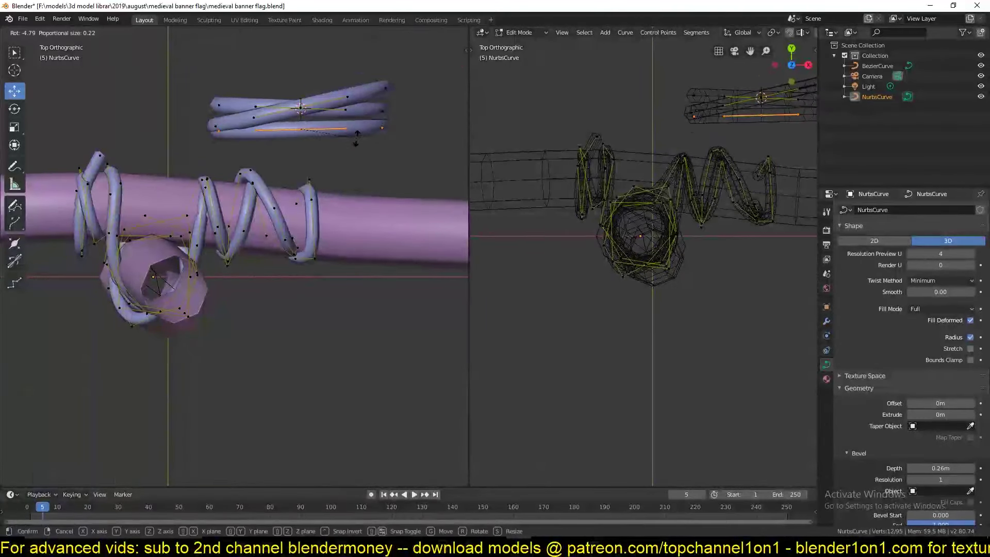
left_click(367, 146)
mouse_move(368, 146)
middle_mouse_down()
mouse_move(209, 193)
mouse_move(199, 336)
mouse_move(155, 289)
mouse_move(222, 413)
mouse_move(150, 274)
middle_mouse_up()
key("x")
left_click(199, 342)
Try closing the loop into a cycle, undo it, and leave Edit Mode.
left_click(268, 408)
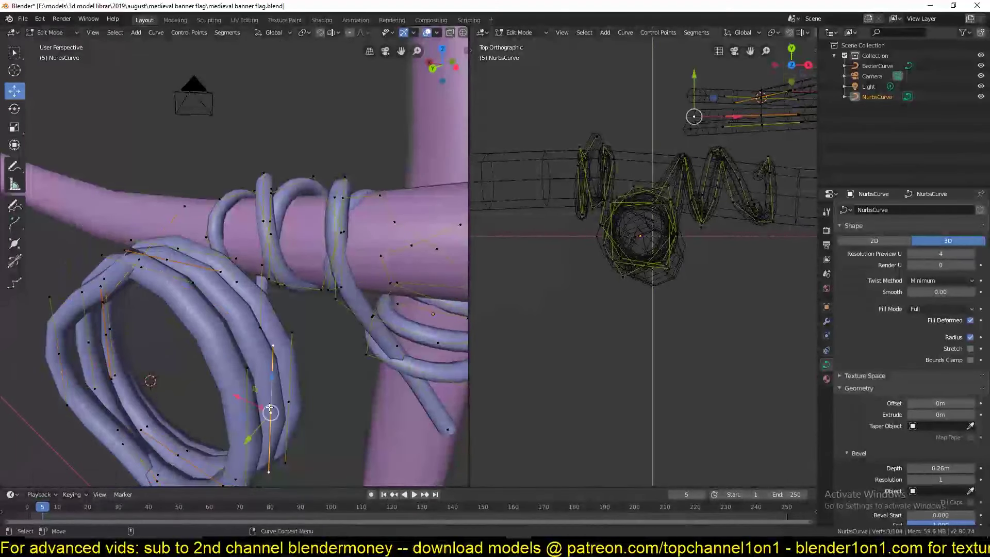
key("alt+c")
middle_click_drag(269, 408, 207, 393)
mouse_move(178, 461)
middle_mouse_down()
mouse_move(164, 268)
mouse_move(312, 255)
mouse_move(235, 236)
mouse_move(249, 298)
mouse_move(329, 253)
middle_mouse_up()
key("ctrl+z")
key("ctrl+z")
key("ctrl+z")
key("Tab")
key("Tab")
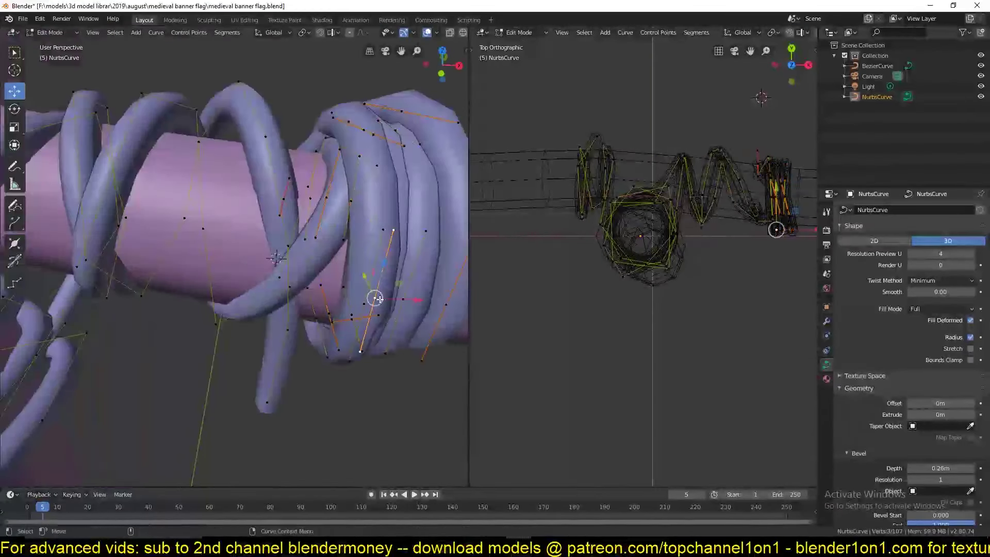
With proportional editing on, select and delete a rope control point.
key("c")
left_click(251, 254)
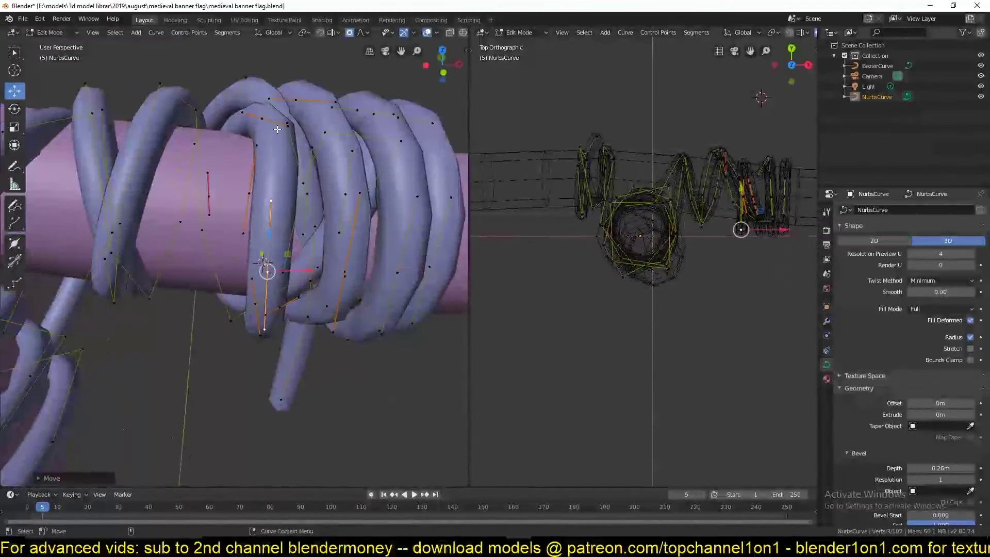
middle_click_drag(265, 270, 350, 292)
key("o")
key("x")
left_click(296, 265)
scroll(350, 292, "up", 5)
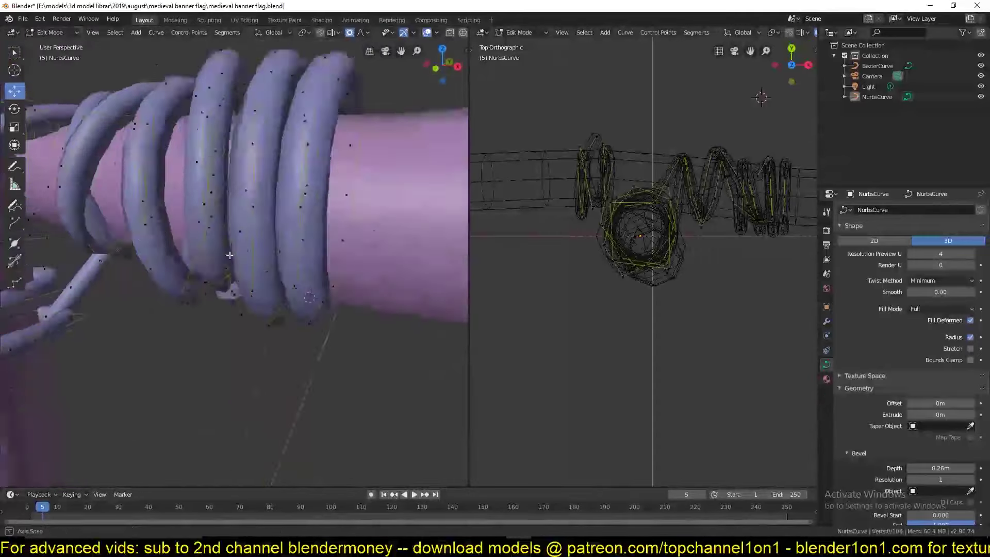
Select all rope points, turn off proportional editing, and pick a single coil control point.
key("a")
key("o")
right_click(144, 308)
mouse_move(144, 307)
middle_mouse_down()
mouse_move(191, 265)
mouse_move(217, 288)
mouse_move(120, 237)
mouse_move(210, 244)
mouse_move(237, 265)
middle_mouse_up()
scroll(217, 289, "up", 3)
left_click(206, 311)
key("Tab")
key("Tab")
key("Tab")
key("Tab")
Frame the view on the coil at the crossbar end and select it.
key("KP_1")
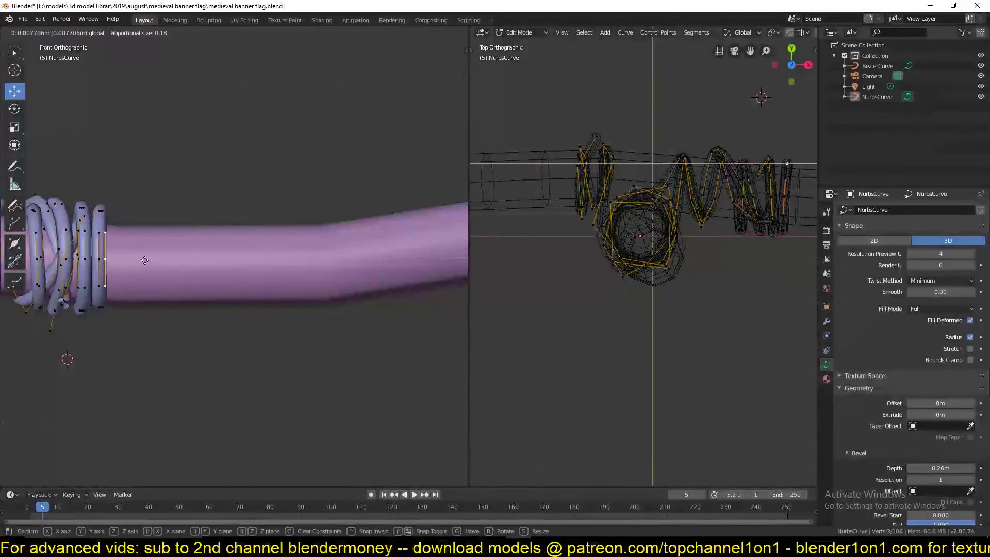
right_click(144, 260)
middle_click_drag(145, 261, 208, 302, "shift")
scroll(143, 246, "down", 3)
scroll(363, 283, "down", 2)
key("l")
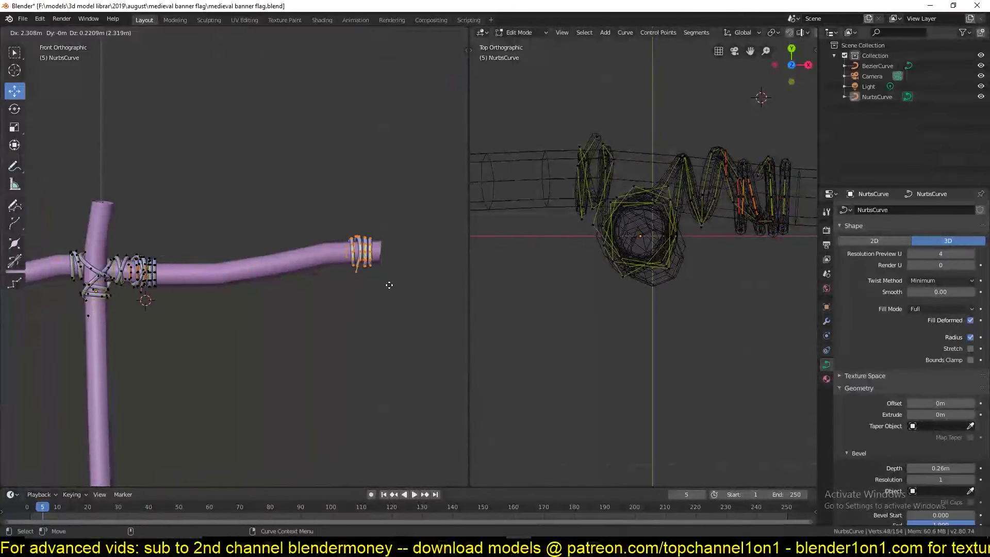
middle_click_drag(363, 283, 323, 221)
View the coil from front and above in wireframe and deselect all points.
key("KP_1")
scroll(323, 220, "up", 5)
key("KP_7")
scroll(186, 280, "up", 2)
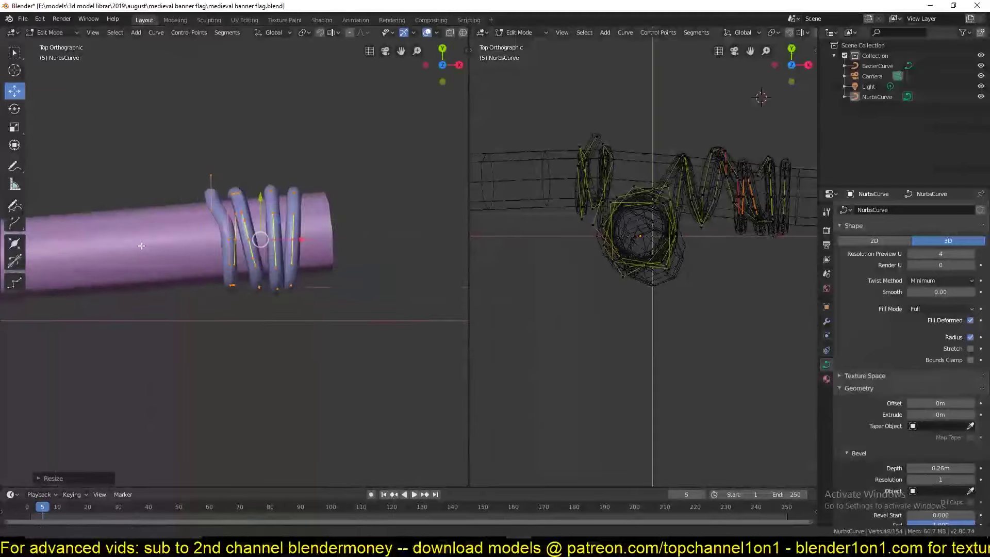
key("shift+z")
key("alt+a")
scroll(236, 222, "up", 1)
Move three coil control points, return to solid shading, and select all curve points.
left_click(271, 240)
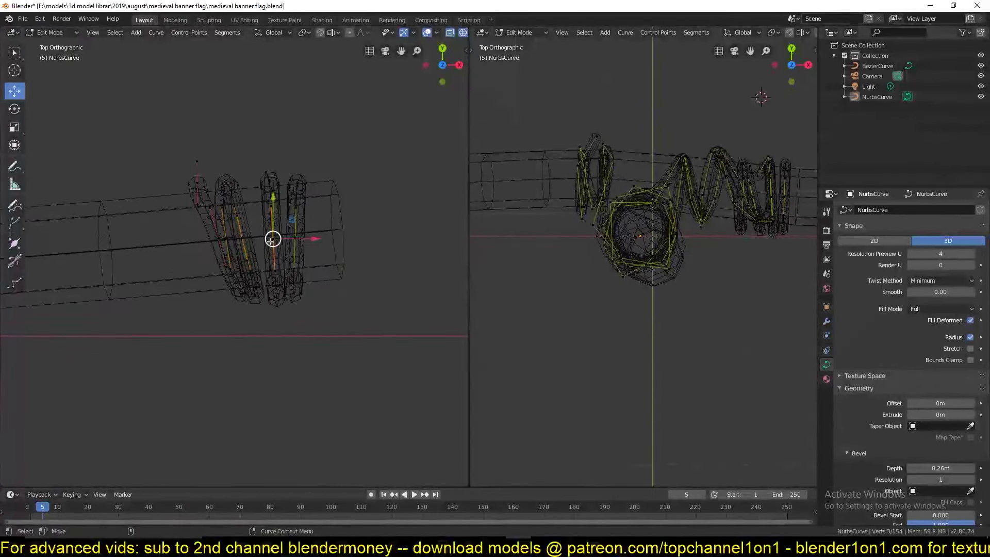
left_click(320, 254)
key("shift+z")
mouse_move(319, 253)
middle_mouse_down()
mouse_move(387, 137)
mouse_move(338, 215)
mouse_move(261, 289)
mouse_move(254, 312)
middle_mouse_up()
key("KP_1")
scroll(300, 292, "down", 2)
key("a")
scroll(299, 292, "up", 2)
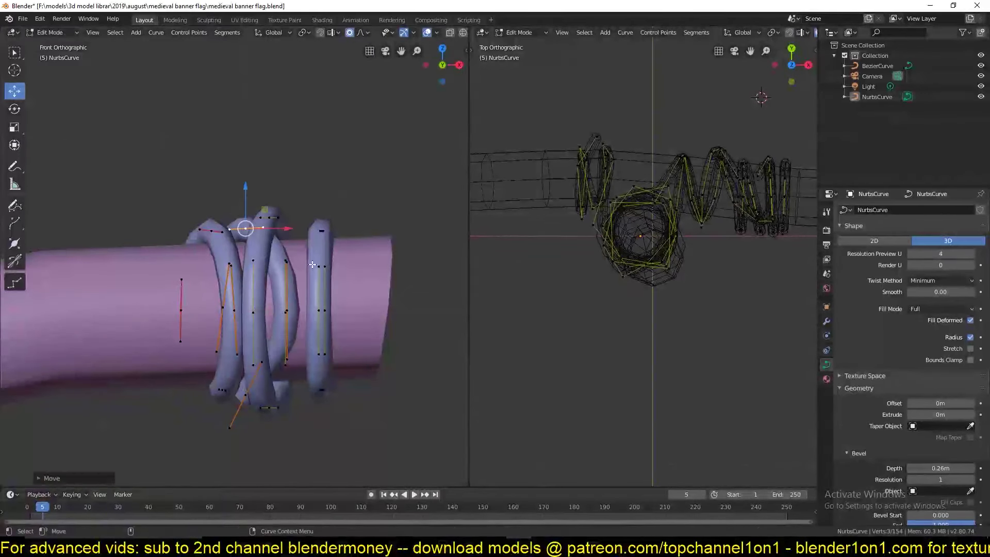
mouse_move(297, 284)
middle_mouse_down()
mouse_move(217, 349)
mouse_move(273, 299)
middle_mouse_up()
Toggle the rope curve's cyclic state and move the coil points snugly around the crossbar end.
key("alt+c")
key("g")
left_click(217, 348)
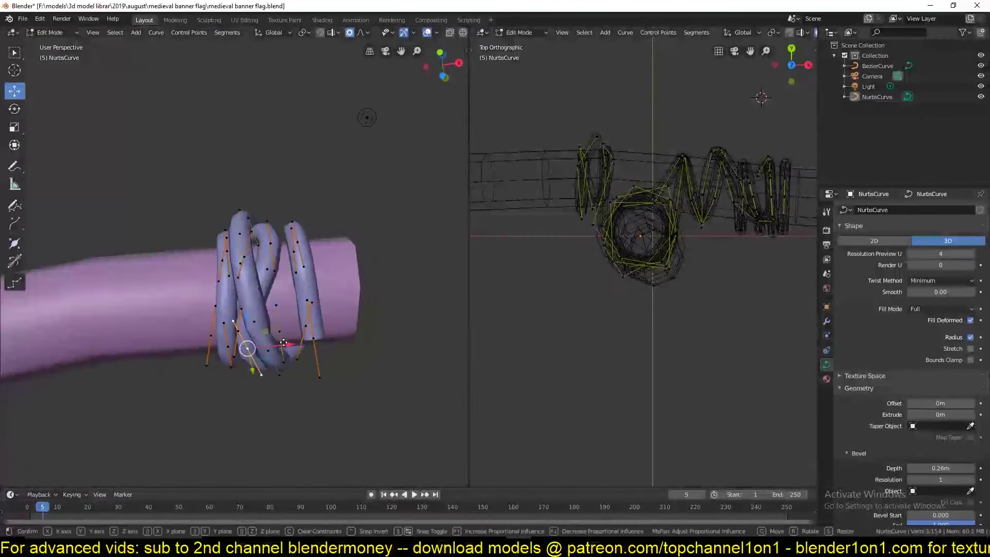
left_click(329, 362)
mouse_move(329, 361)
middle_mouse_down()
mouse_move(222, 370)
mouse_move(370, 171)
middle_mouse_up()
key("Tab")
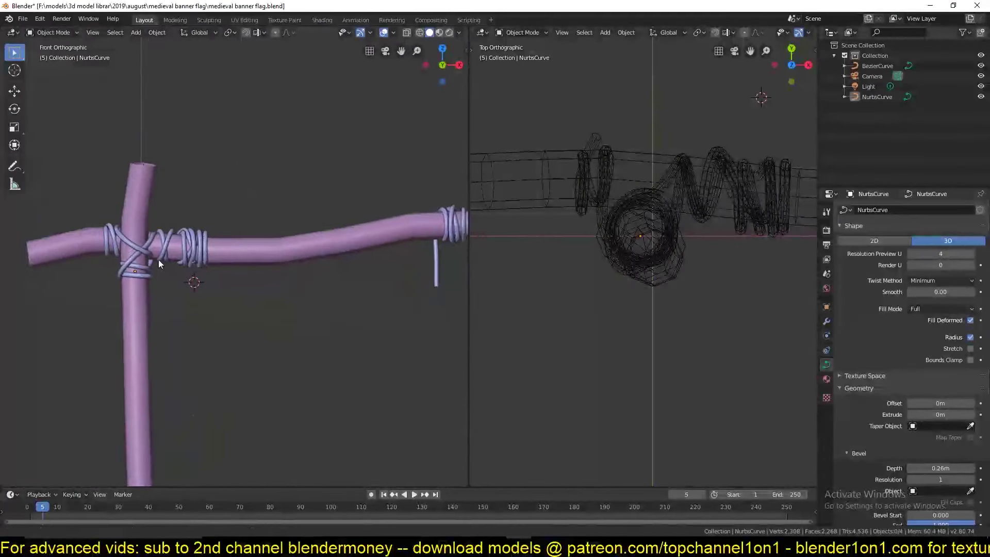
Duplicate the rope coil points and rotate the copy 90°.
left_click(159, 259)
key("Tab")
key("KP_1")
scroll(251, 355, "up", 3)
scroll(240, 327, "down", 3)
key("shift+d")
type("r90")
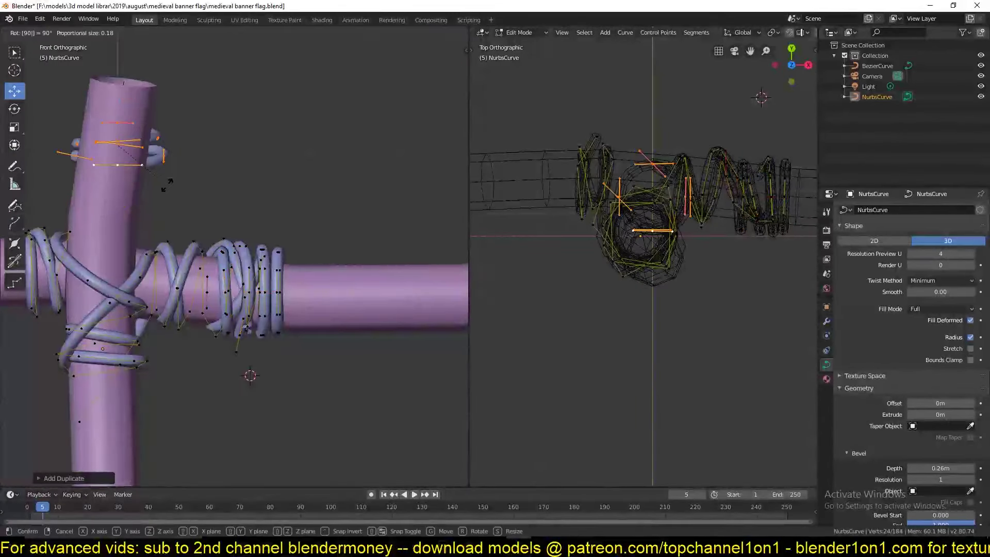
Reposition the duplicated ring around the top of the upright pole.
key("Tab")
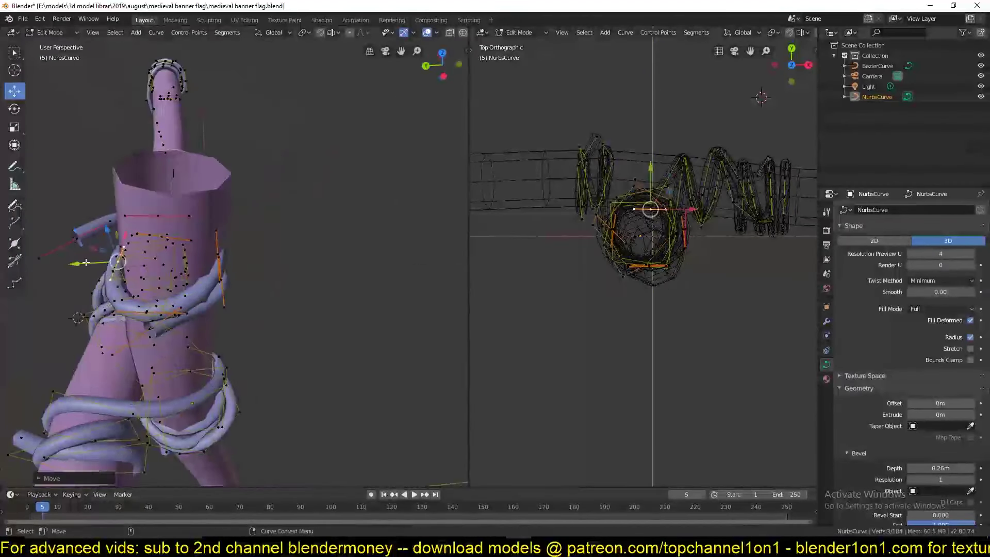
middle_click_drag(190, 209, 310, 258)
left_click(320, 295)
mouse_move(319, 294)
middle_mouse_down()
mouse_move(369, 251)
mouse_move(180, 215)
mouse_move(203, 255)
middle_mouse_up()
key("Tab")
key("Tab")
key("Tab")
key("alt+a")
key("Tab")
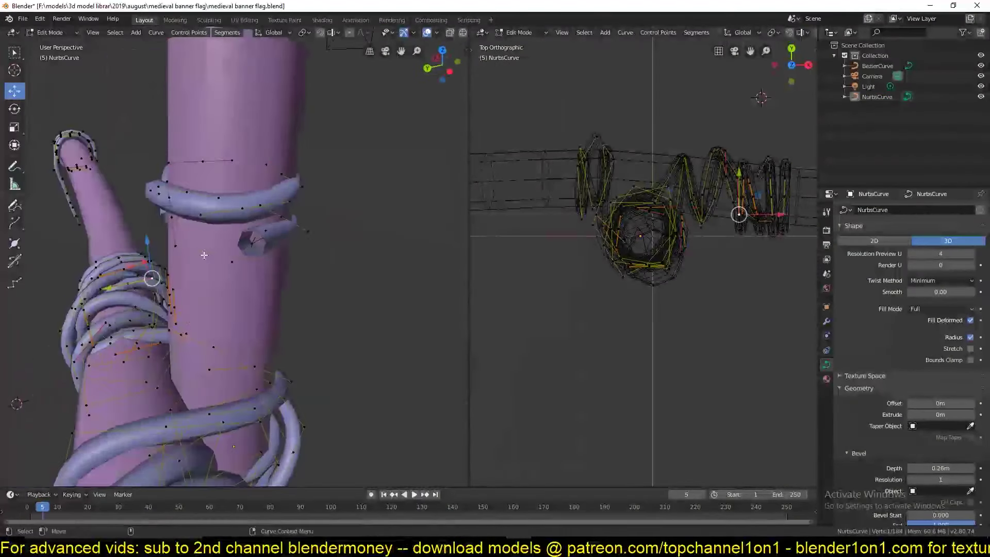
left_click_drag(248, 232, 266, 244)
key("Escape")
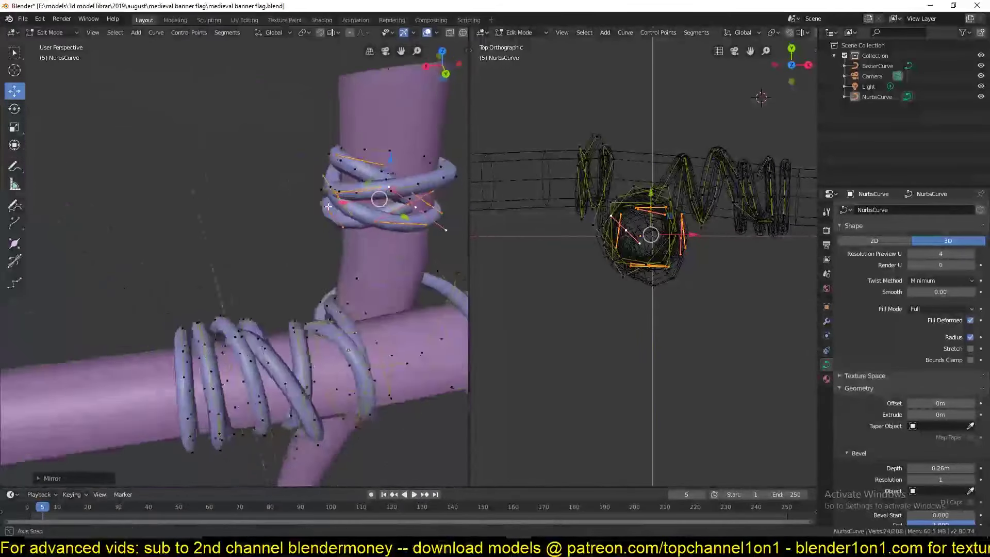
Shape the ring points with a proportional move so they hug the pole.
mouse_move(307, 297)
middle_mouse_down()
mouse_move(291, 290)
mouse_move(306, 243)
middle_mouse_up()
key("g")
left_click(291, 290)
scroll(306, 243, "up", 3)
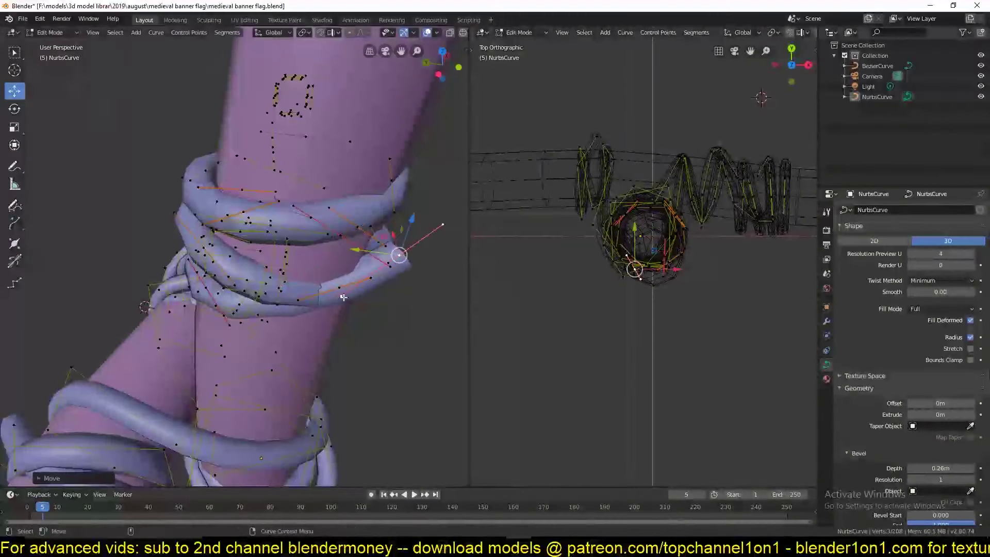
mouse_move(344, 297)
middle_mouse_down()
mouse_move(142, 238)
mouse_move(265, 161)
middle_mouse_up()
scroll(265, 162, "down", 4)
scroll(276, 287, "up", 4)
mouse_move(277, 288)
middle_mouse_down()
mouse_move(148, 427)
mouse_move(171, 279)
mouse_move(278, 356)
middle_mouse_up()
scroll(171, 279, "up", 3)
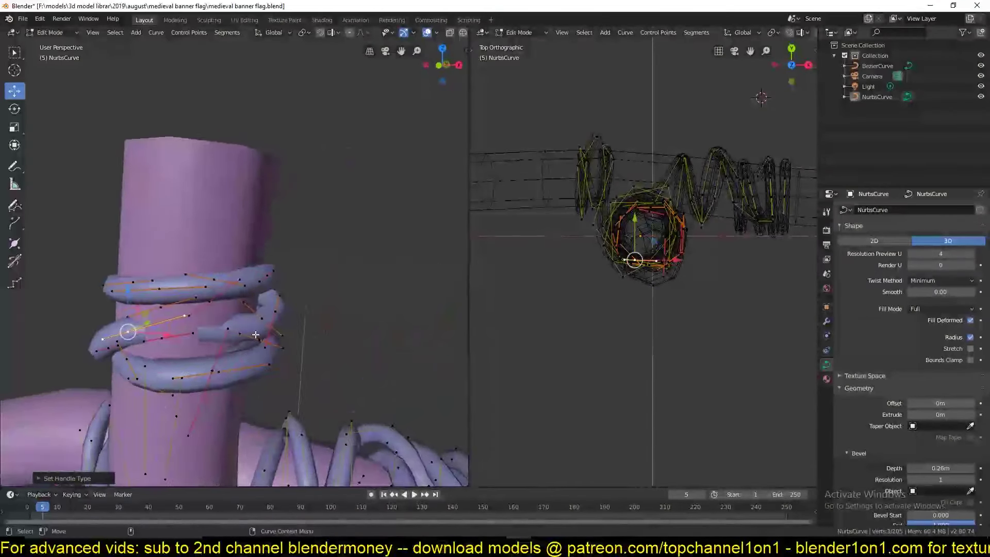
middle_click_drag(168, 351, 289, 285)
Save medieval banner flag.blend.
key("Tab")
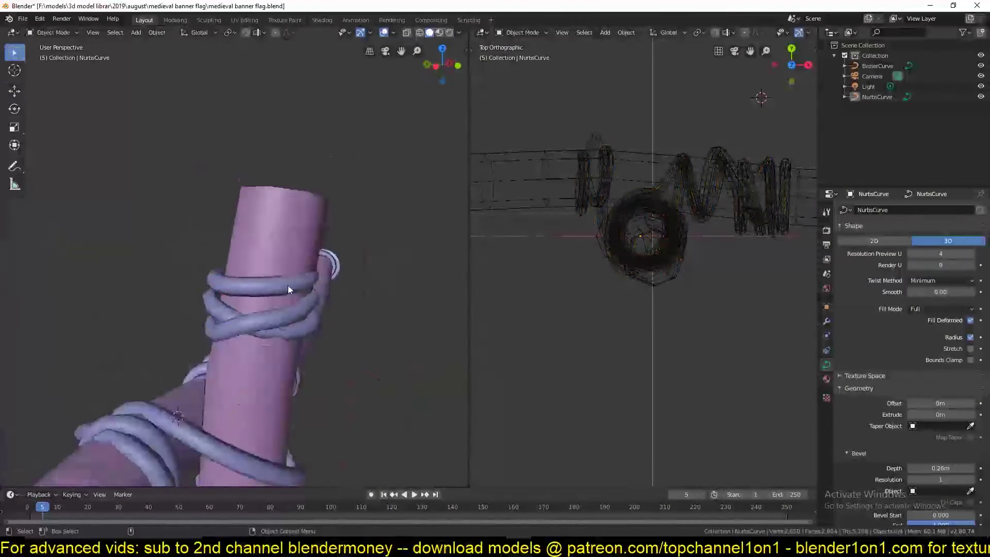
key("Tab")
key("ctrl+s")
key("Tab")
mouse_move(313, 165)
middle_mouse_down()
mouse_move(261, 261)
mouse_move(212, 294)
mouse_move(254, 343)
mouse_move(303, 327)
mouse_move(315, 297)
mouse_move(161, 263)
mouse_move(320, 281)
mouse_move(262, 277)
middle_mouse_up()
Extend the rope strand with a new point and pull its end further along the pole.
key("Tab")
key("Tab")
key("Tab")
key("g")
key("Tab")
scroll(292, 323, "down", 5)
scroll(262, 277, "up", 3)
key("Tab")
scroll(262, 277, "up", 3)
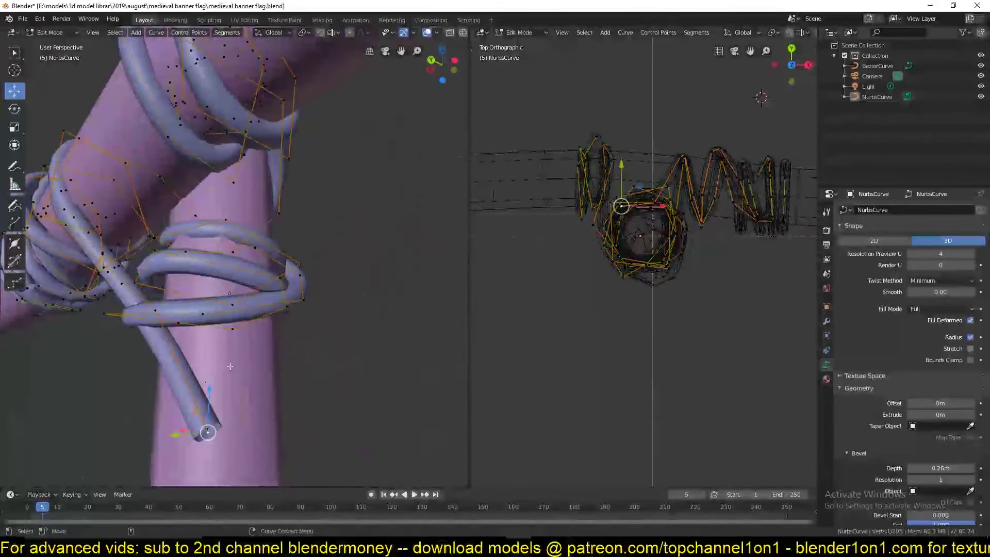
middle_click_drag(366, 341, 184, 409)
scroll(183, 409, "down", 4)
right_click(167, 281, "ctrl")
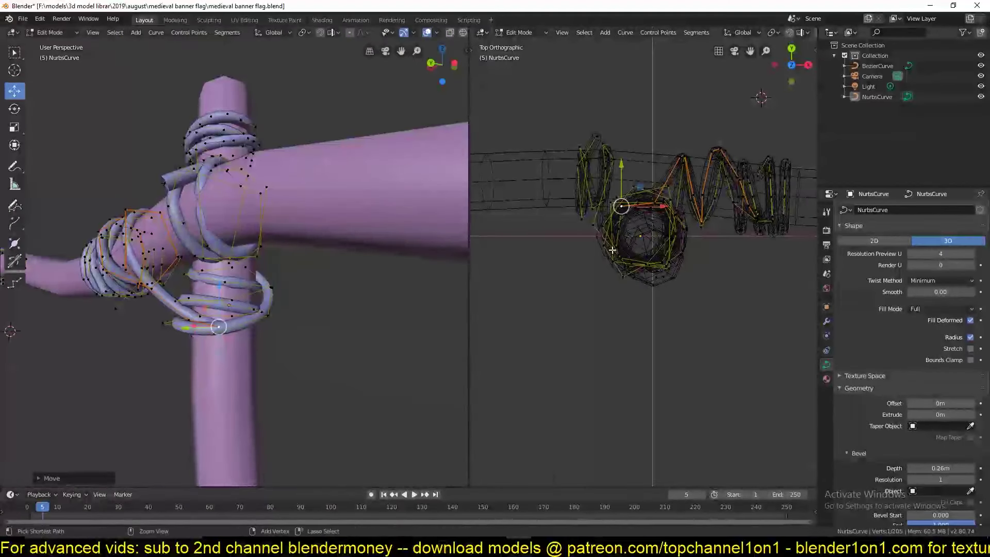
key("g")
middle_click_drag(167, 281, 207, 284)
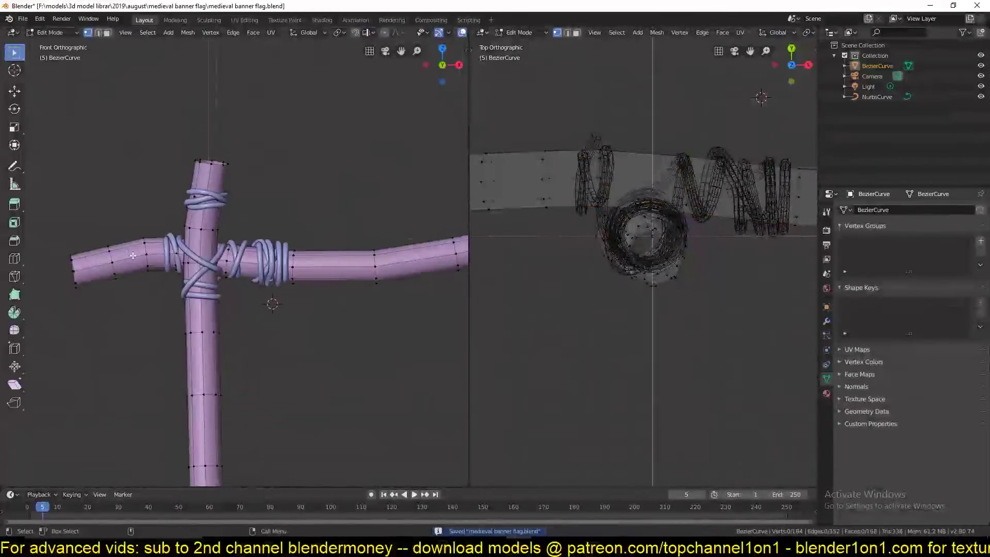
Slant the pole's cut end and set the Auto Smooth angle to 50°.
mouse_move(113, 253)
middle_mouse_down()
mouse_move(183, 264)
mouse_move(277, 243)
mouse_move(169, 229)
middle_mouse_up()
scroll(190, 276, "up", 4)
type("50")
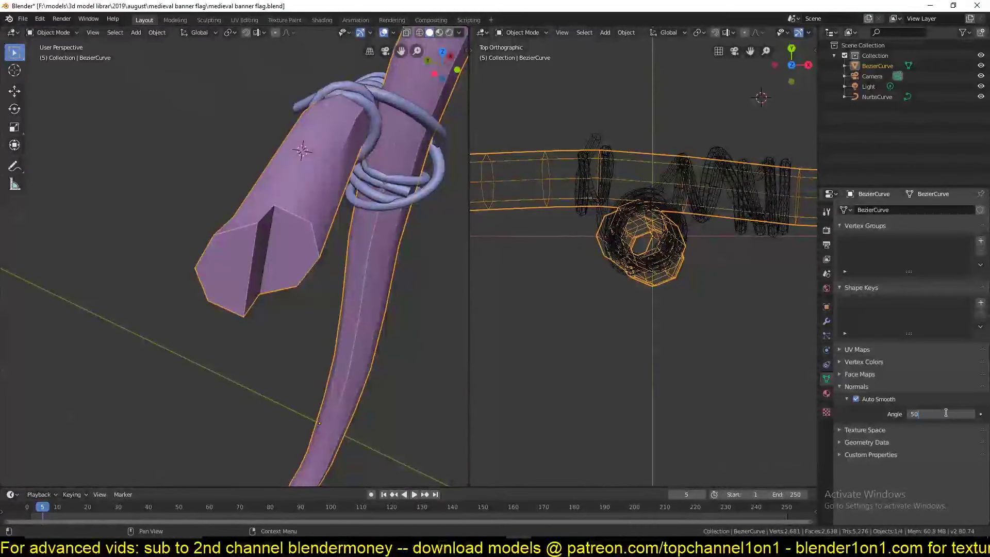
key("Return")
scroll(380, 251, "down", 3)
In Edit Mode, select the pole's end cap face and try an inset, then cancel it.
key("Tab")
scroll(387, 253, "up", 4)
middle_click_drag(387, 253, 394, 421)
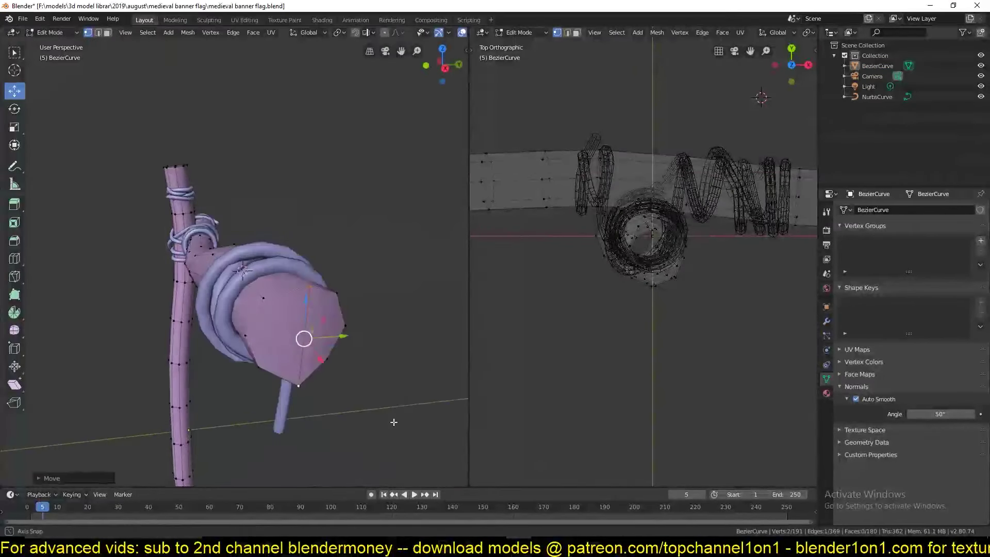
scroll(393, 422, "down", 3)
left_click(188, 394, "alt")
mouse_move(298, 379)
middle_mouse_down()
mouse_move(242, 371)
mouse_move(310, 258)
middle_mouse_up()
key("i")
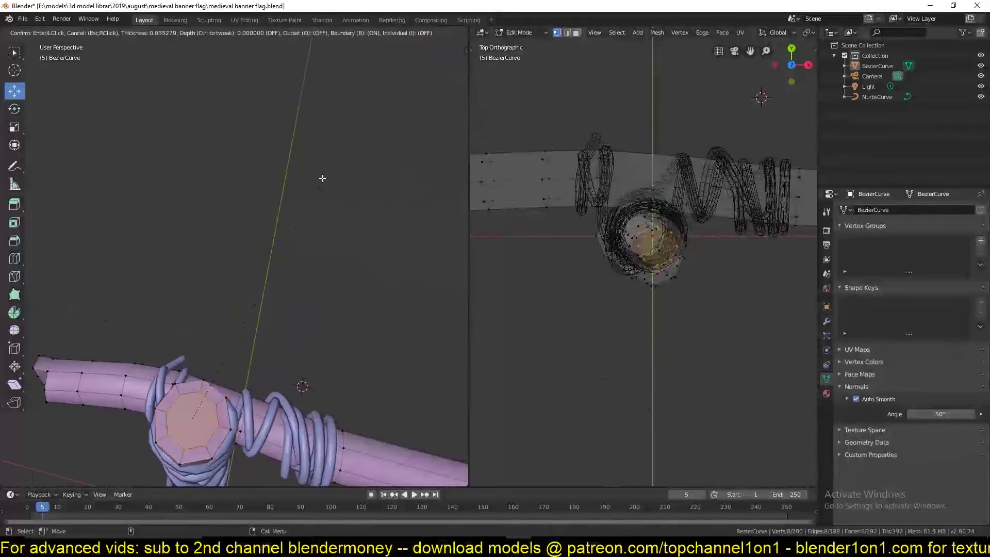
key("Escape")
scroll(297, 277, "up", 4)
scroll(255, 175, "down", 3)
middle_click_drag(255, 175, 289, 310)
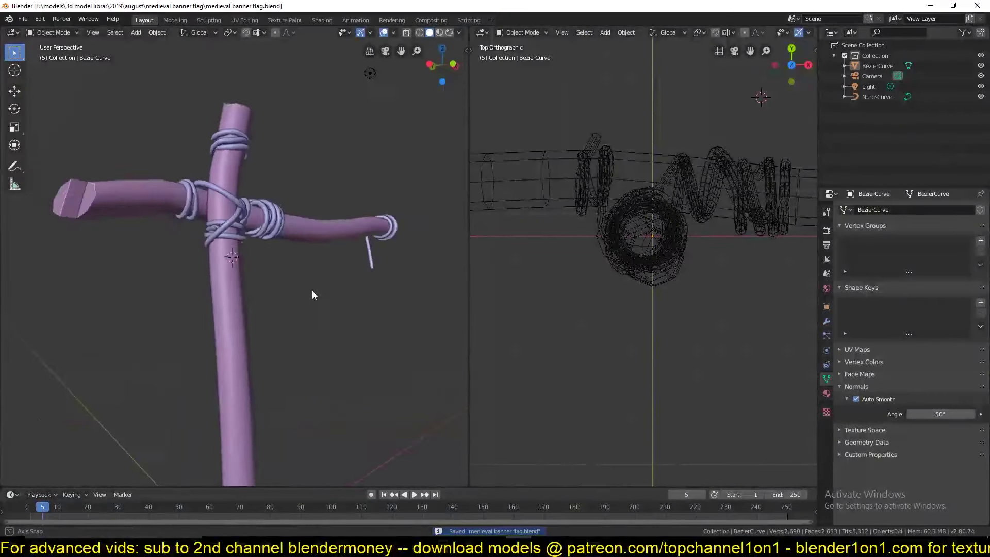
scroll(288, 309, "up", 4)
Bevel the end cap's rim edge loop.
key("2")
left_click(310, 242, "alt")
key("ctrl+b")
left_click(373, 282)
middle_click_drag(372, 283, 264, 269)
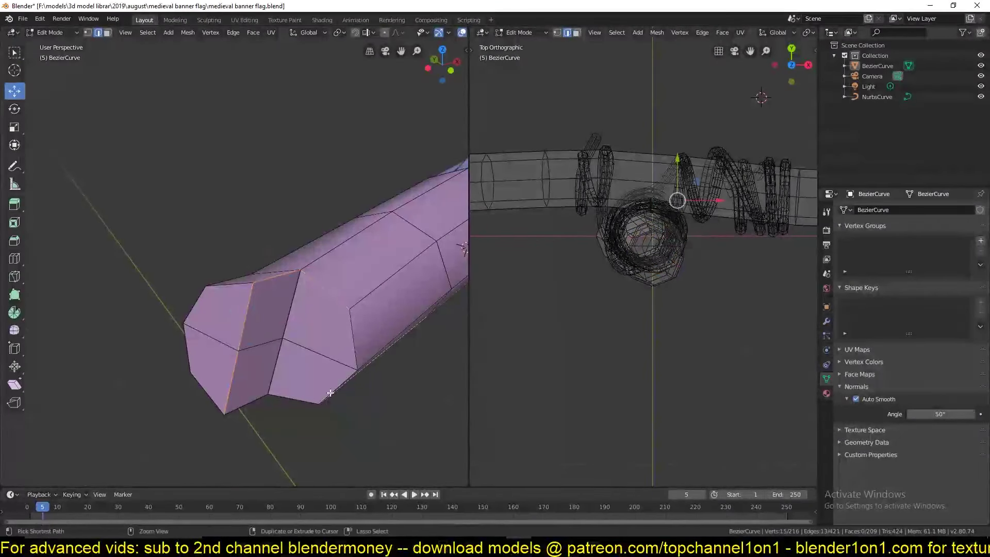
mouse_move(330, 393)
middle_mouse_down()
mouse_move(289, 361)
mouse_move(257, 401)
middle_mouse_up()
Return to Object Mode, save the file, and view the pole from the front.
key("Tab")
scroll(174, 290, "down", 4)
key("ctrl+s")
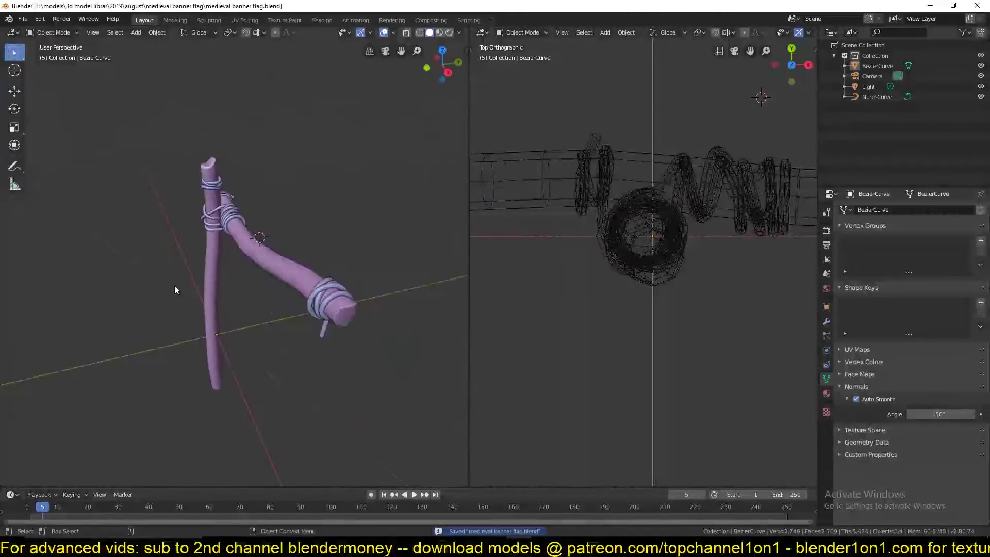
middle_click_drag(174, 290, 400, 329)
key("KP_1")
scroll(307, 244, "up", 2)
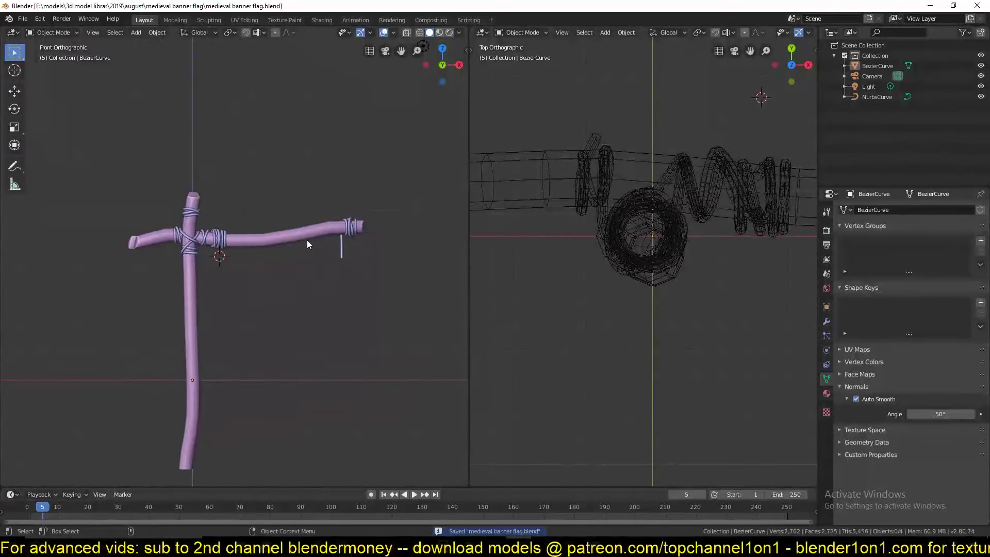
Add a plane for the banner and scale it along Z so it sits under the crossbar.
key("shift+a")
left_click(247, 224)
key("Tab")
key("s")
key("z")
left_click(300, 239)
scroll(300, 239, "up", 2)
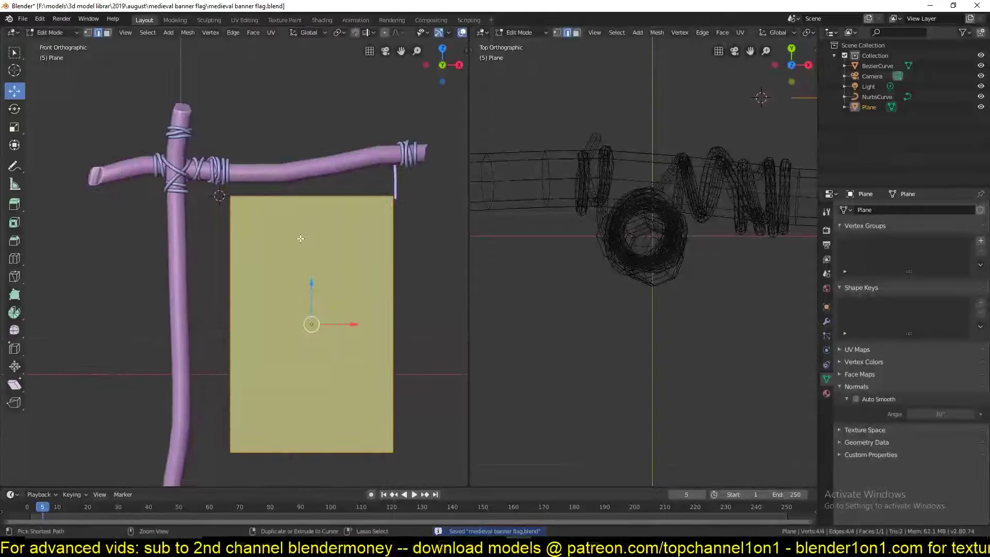
Subdivide the banner plane into a grid with extra cuts.
right_click(290, 203)
left_click(290, 203)
left_click(302, 221)
right_click(241, 242)
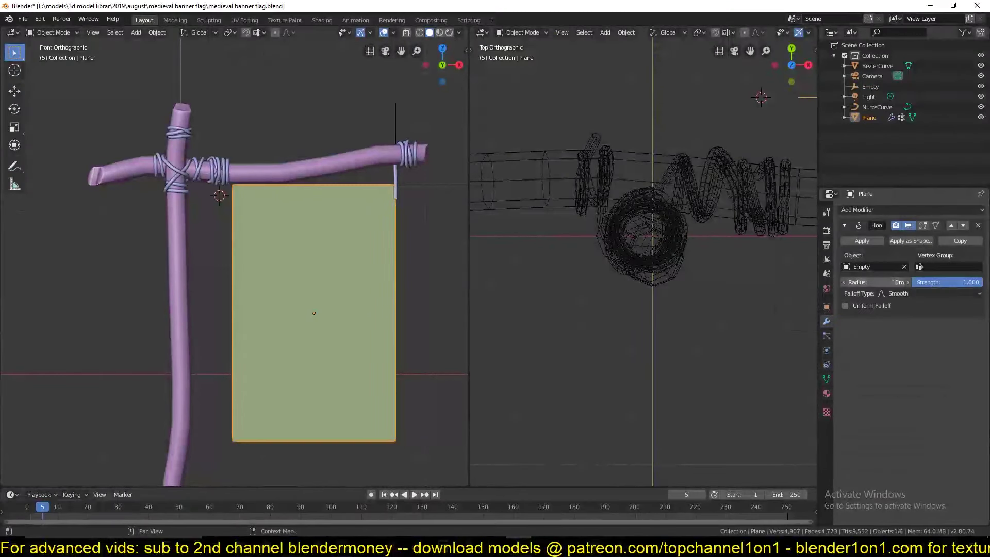
Show the banner's modifiers and switch it to Weight Paint mode.
left_click(827, 307)
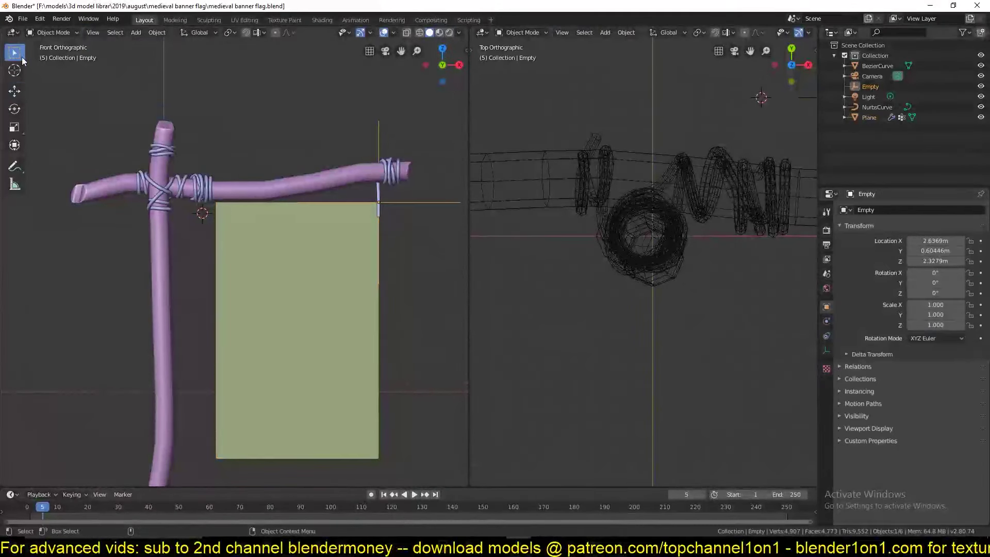
left_click(54, 32)
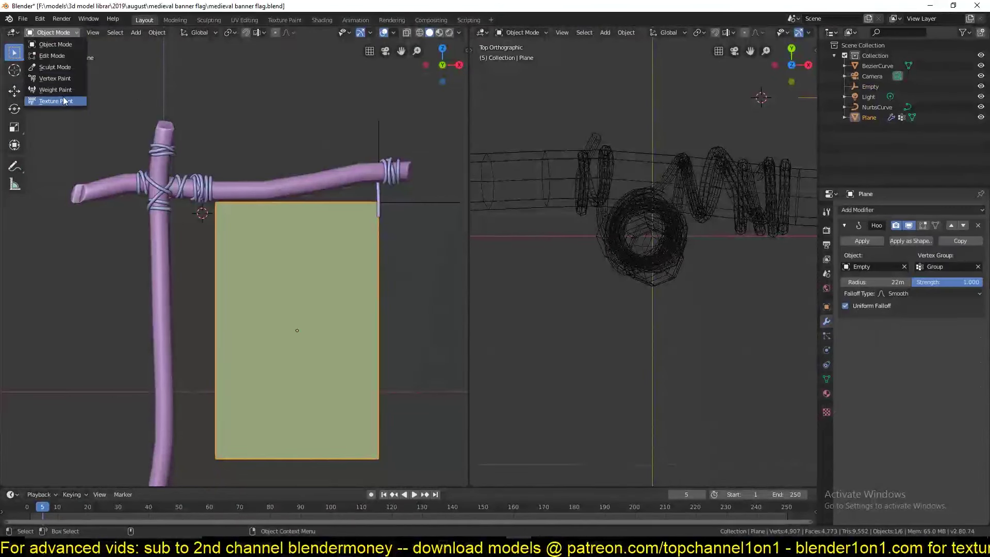
left_click(51, 89)
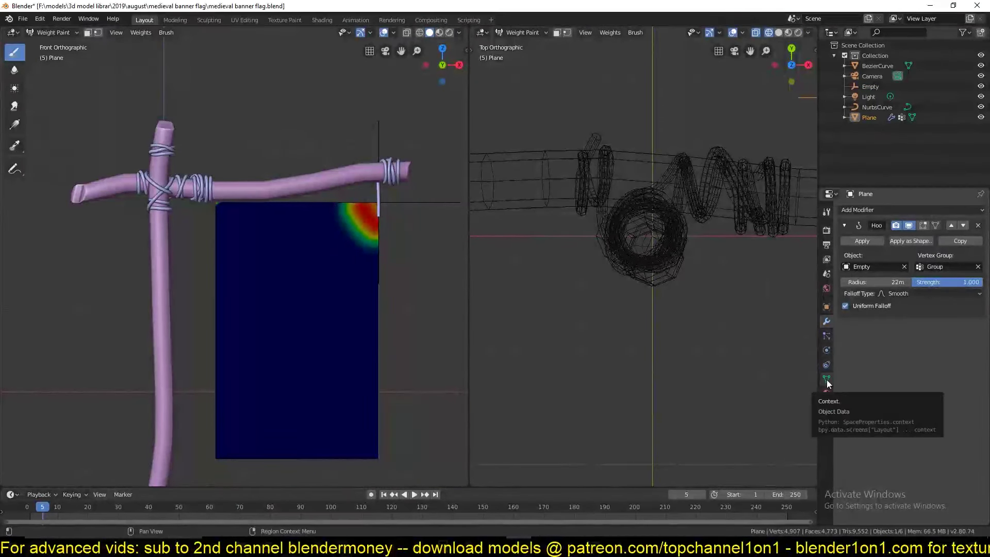
Back in Object Mode, save, set hook radius 0.1m and move the empty toward the banner.
key("ctrl+Tab")
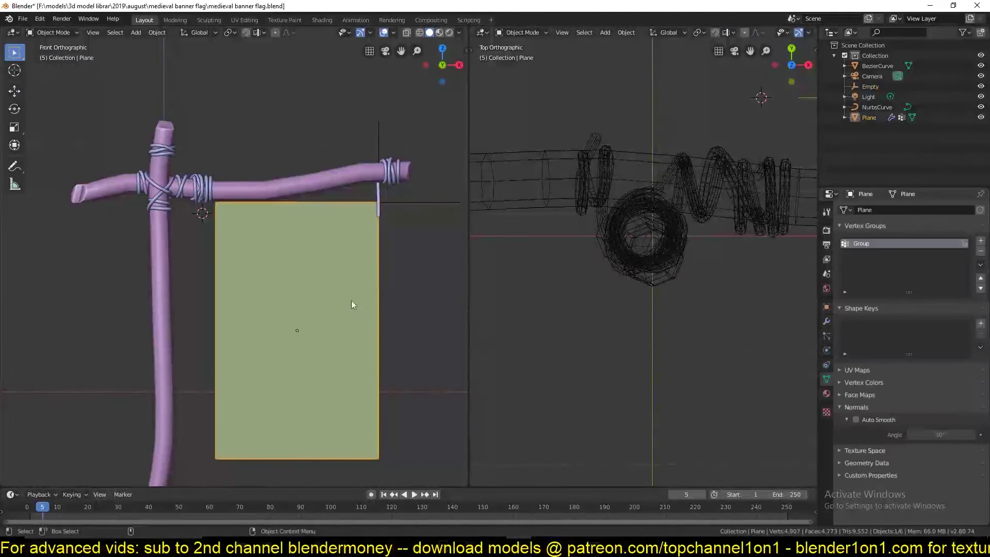
key("ctrl+s")
key("ctrl+z")
key("ctrl+z")
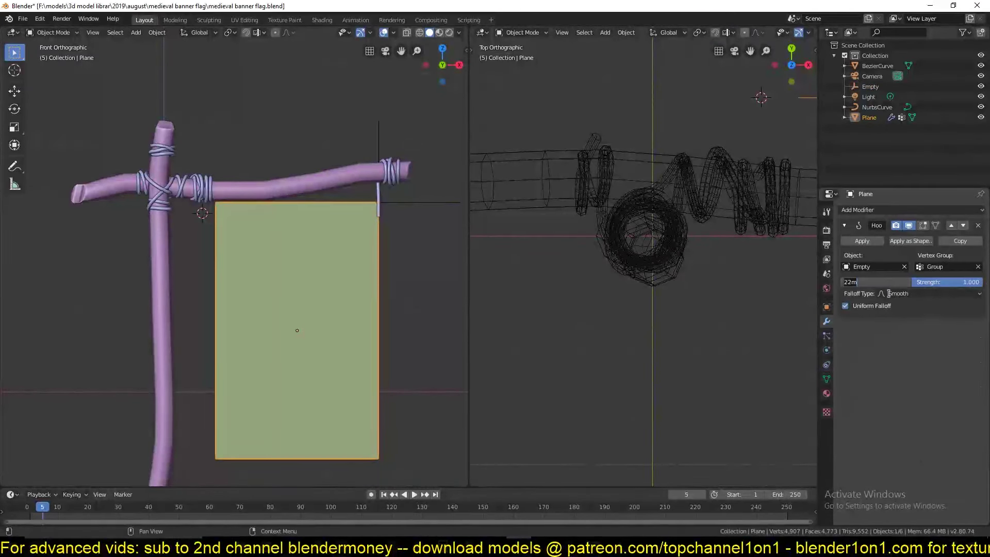
key("ctrl+z")
key("ctrl+z")
key("ctrl+z")
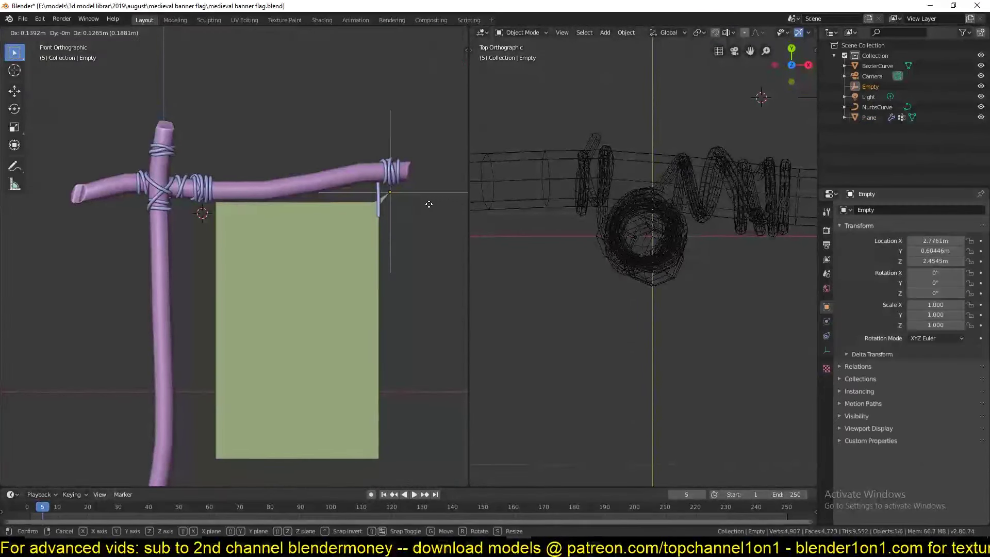
key("ctrl+z")
With cloth physics shown, rewind, save and place the empty at the banner's top corner.
left_click(826, 350)
key("shift+Left")
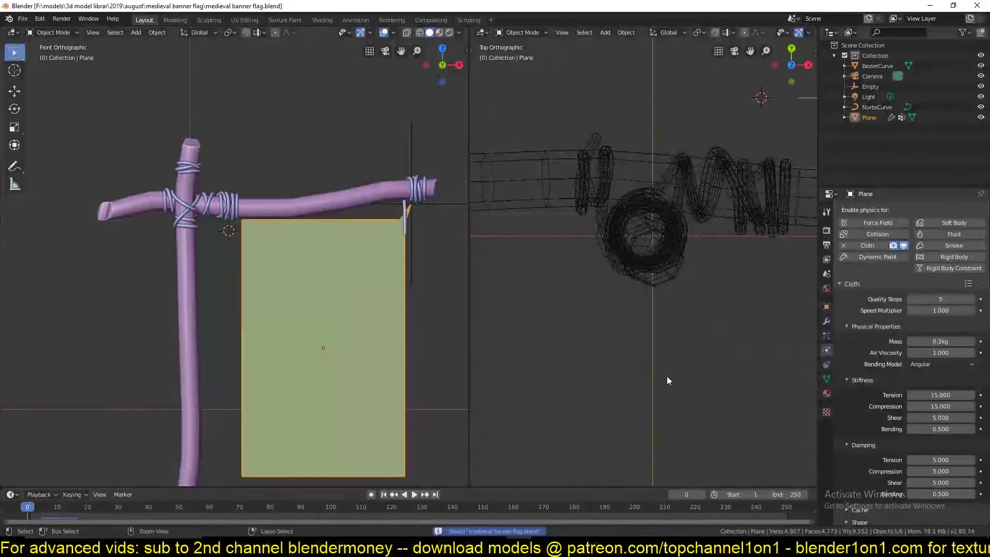
key("ctrl+s")
key("Escape")
key("ctrl+z")
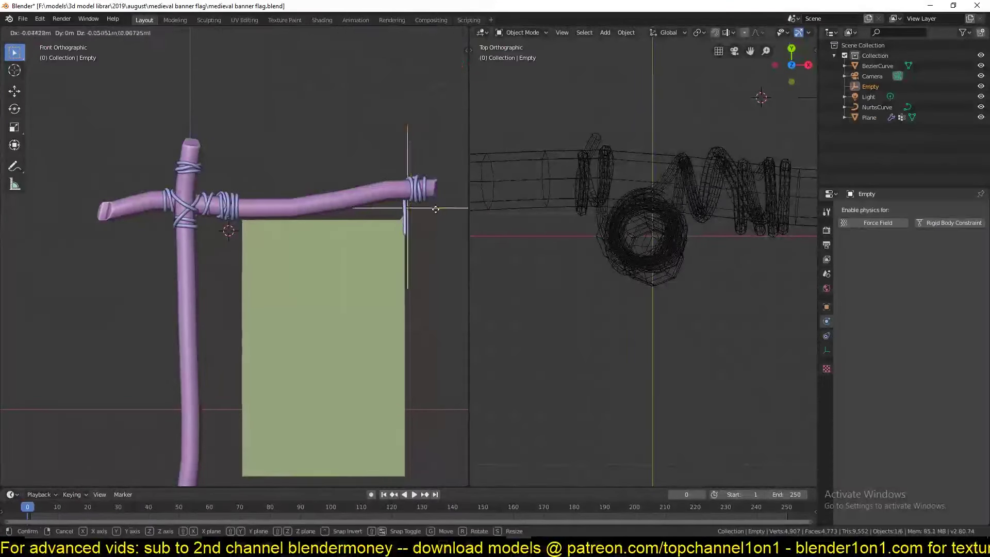
key("ctrl+z")
key("ctrl+z")
key("ctrl+z")
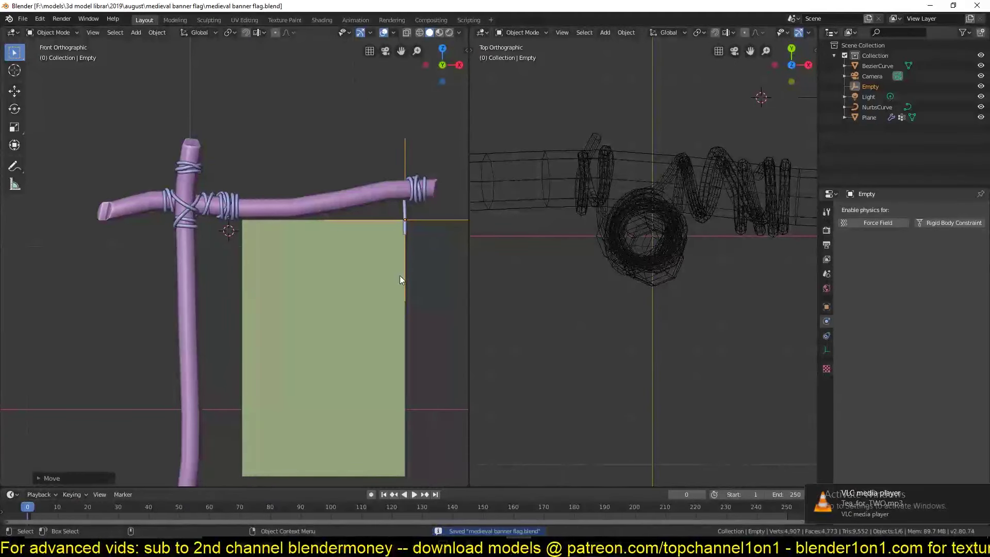
Delete the empty, select the banner plane and play the cloth simulation.
key("space")
key("Escape")
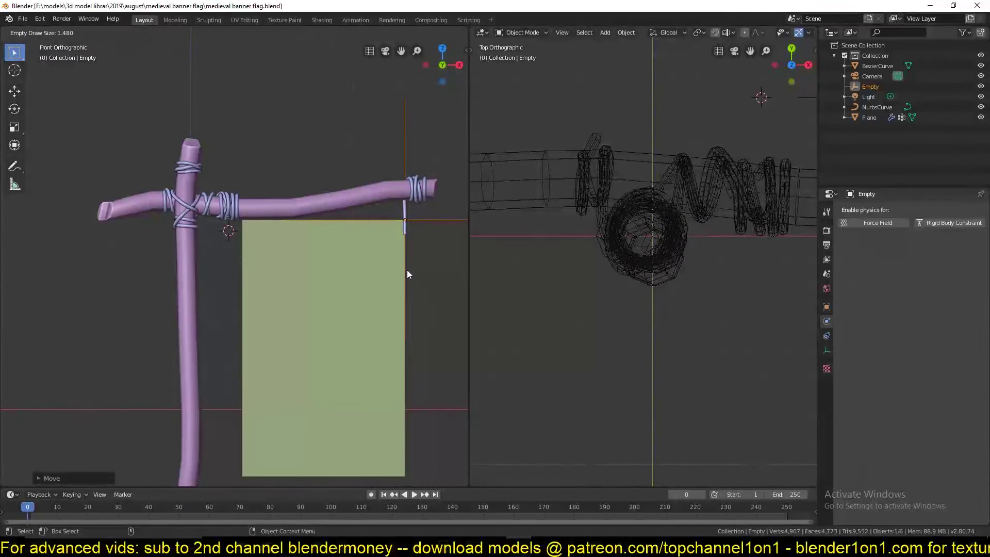
key("Delete")
left_click(343, 300)
key("space")
scroll(355, 289, "down", 2)
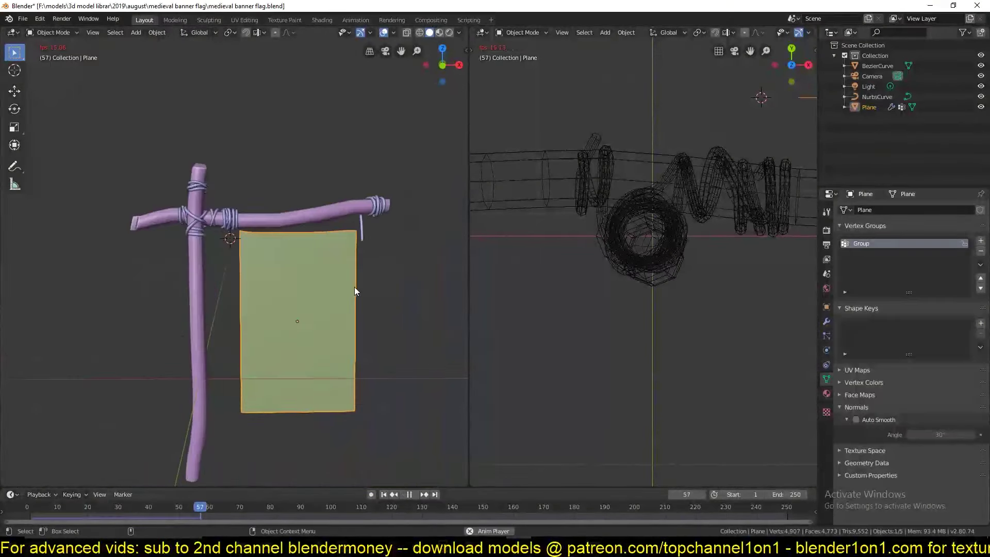
key("space")
Review the banner's cloth physics settings and its vertex groups.
left_click(826, 350)
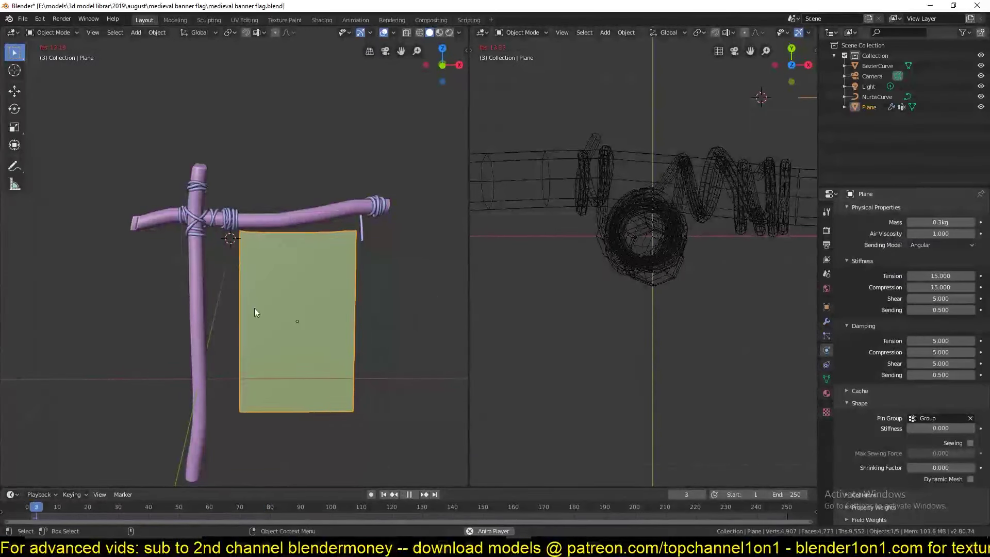
scroll(858, 417, "up", 4)
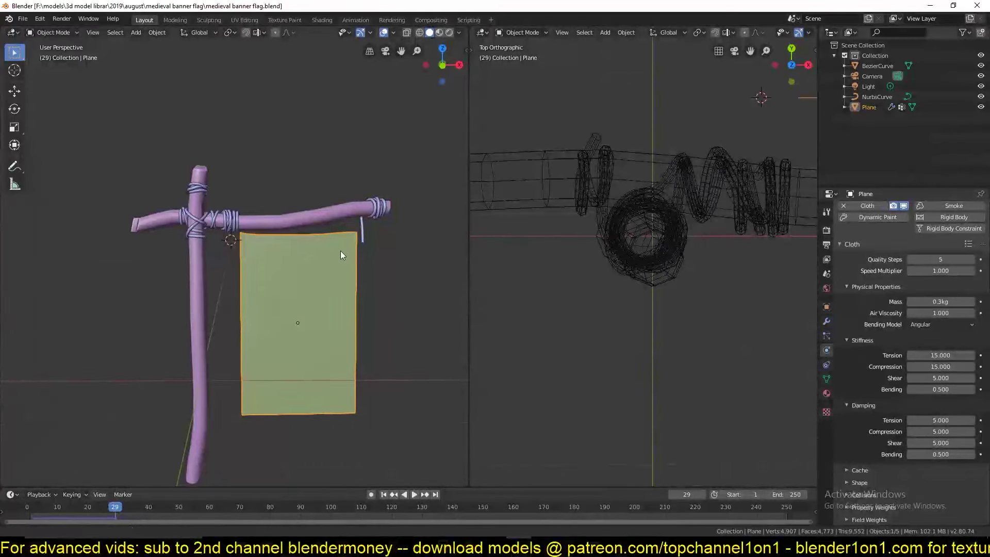
scroll(340, 250, "up", 2)
left_click(826, 379)
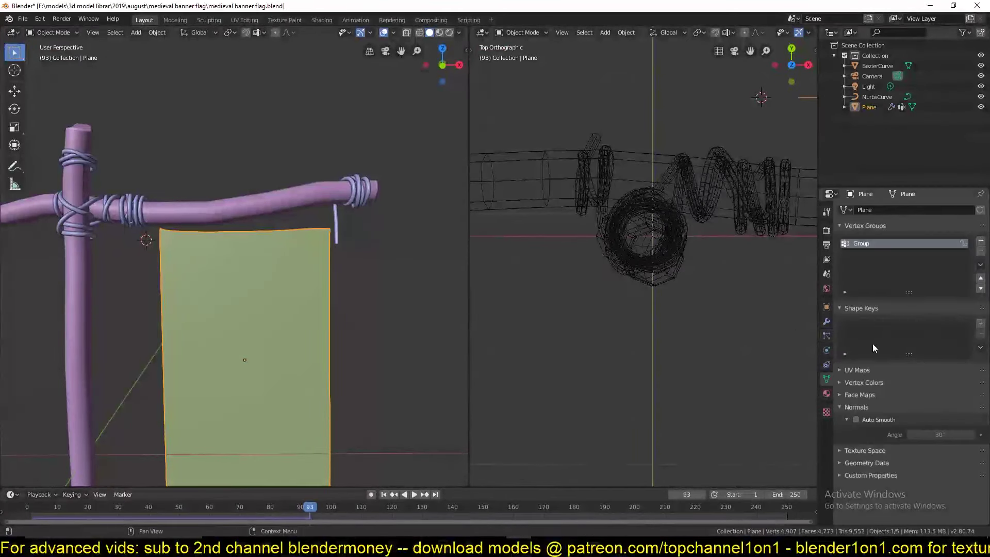
Select the banner's top-left corner vertex in Edit Mode, then rotate the banner in top view.
key("Tab")
left_click(931, 305)
key("shift+Left")
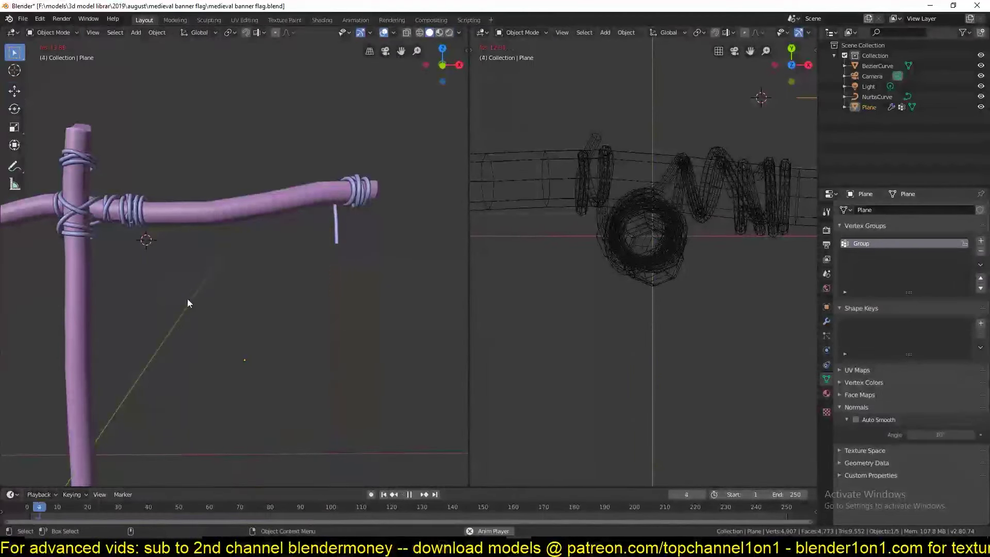
key("Tab")
key("r")
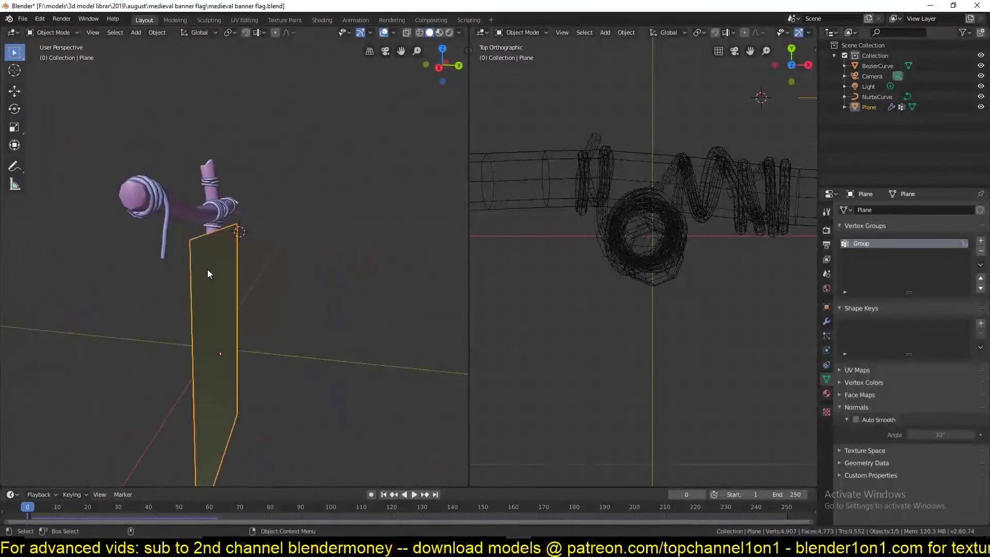
key("KP_7")
Move the banner to its new position, save, and reselect it after stopping playback.
key("g")
left_click(324, 392)
key("ctrl+s")
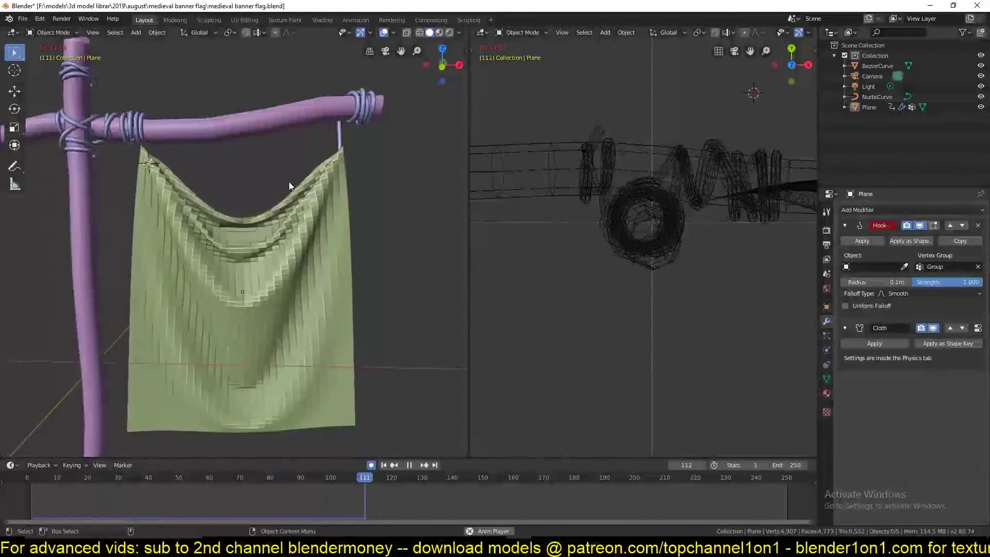
right_click(286, 182)
left_click(283, 184)
key("Escape")
Check frame 111 from the front view, then save and replay the cloth from frame one.
key("Up")
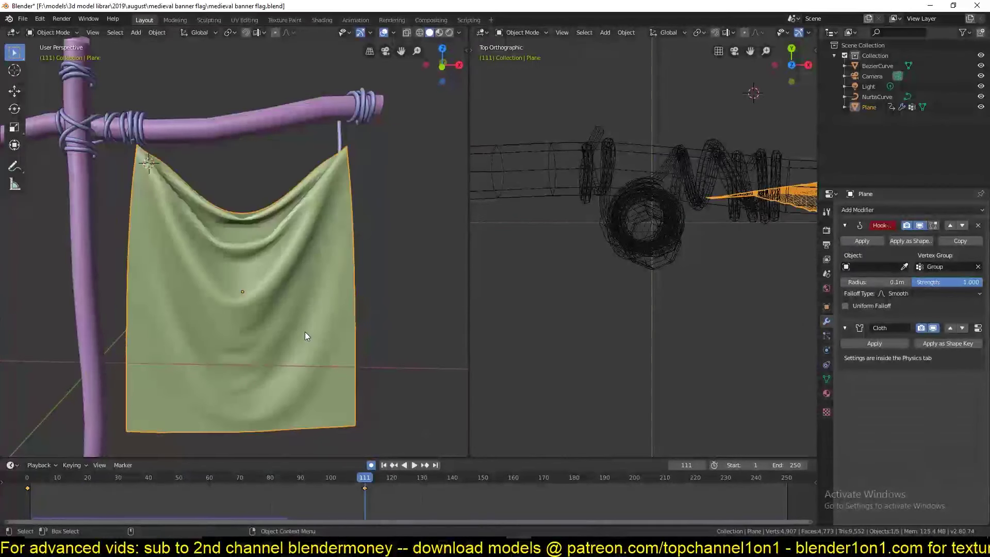
key("KP_1")
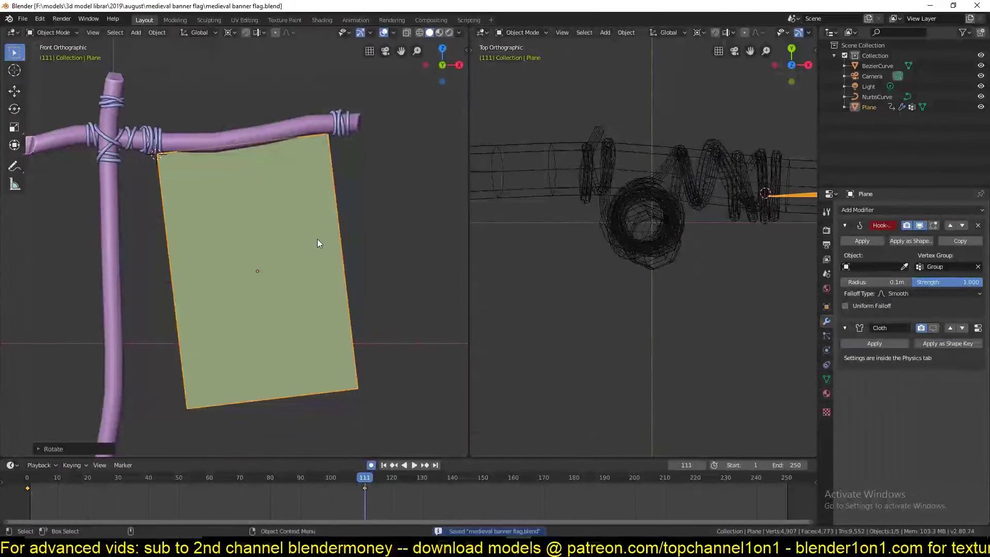
key("shift+Left")
left_click(295, 63)
key("ctrl+s")
key("space")
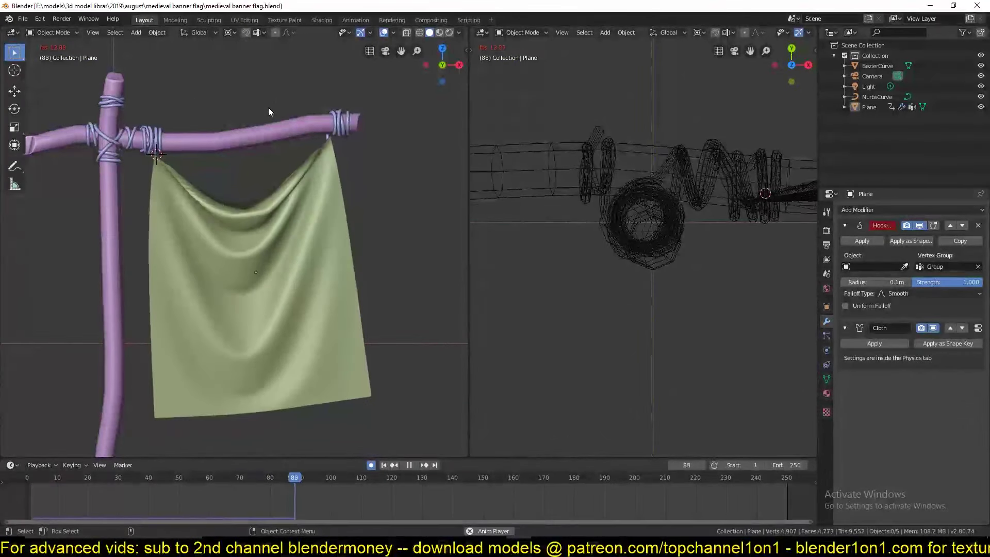
key("Escape")
Select the banner, replay the drape, cancel the rotation, rewind and save.
left_click(311, 199)
key("space")
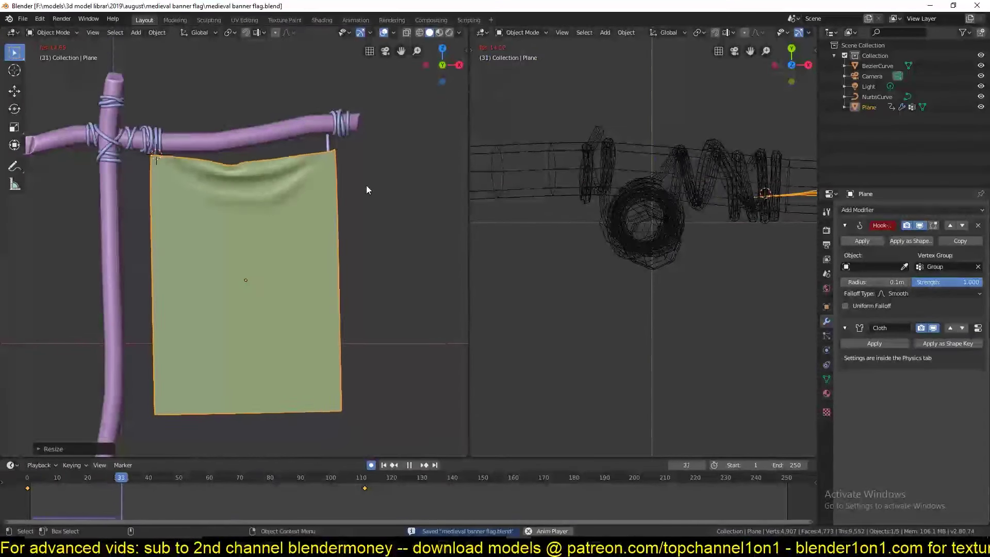
key("Escape")
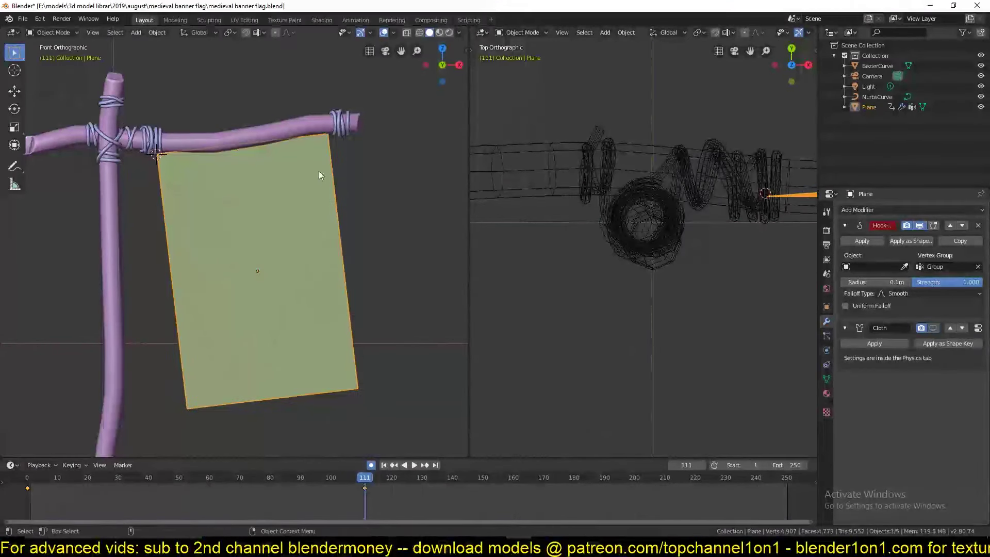
key("Escape")
key("Down")
key("ctrl+s")
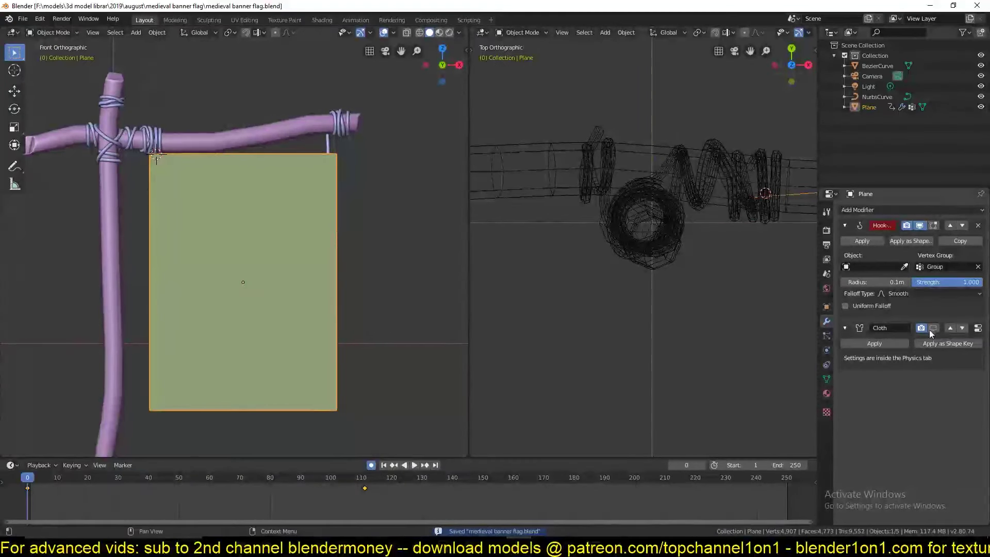
Show the cloth effect in the viewport, play it, and add a Turbulence force field.
left_click(933, 328)
left_click(374, 267)
key("space")
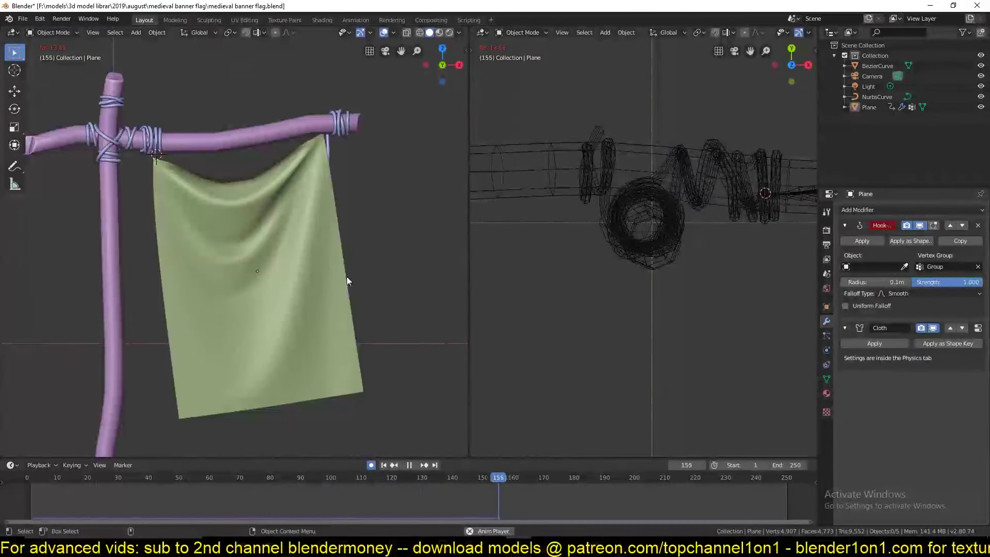
key("shift+a")
left_click(298, 369)
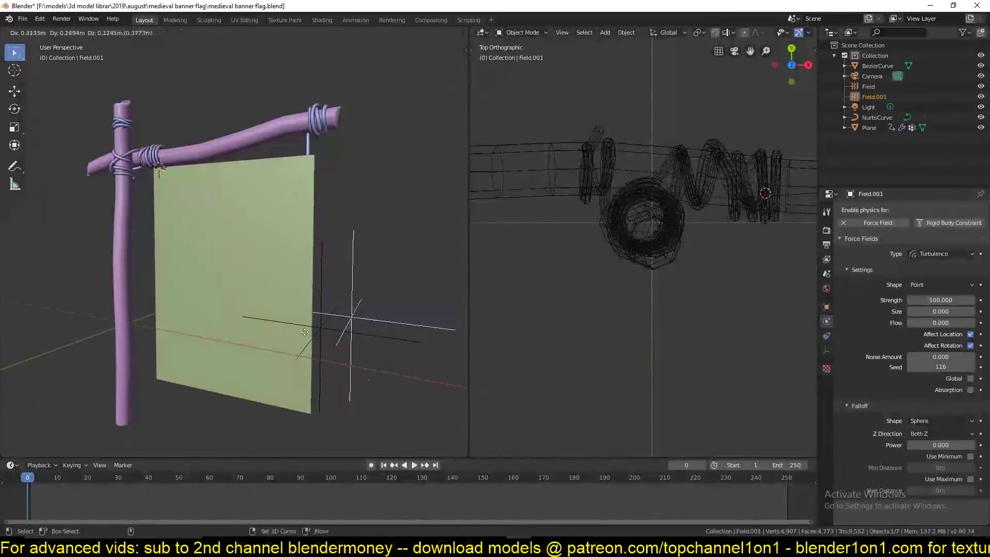
Change the new force field's type to Wind and play the cloth under it.
left_click(941, 253)
left_click(928, 287)
key("space")
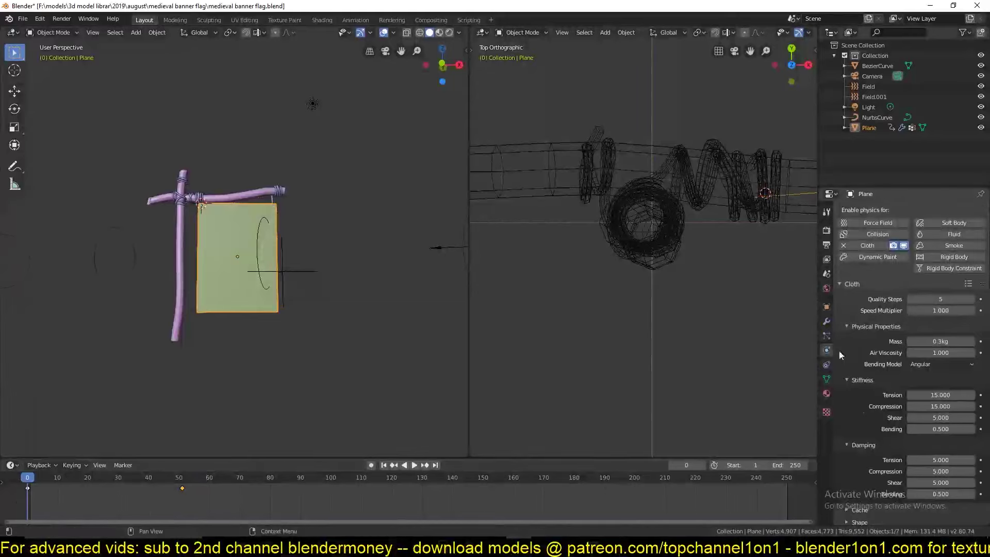
key("Escape")
Deselect everything, stop playback and orbit the view around the banner.
key("a")
key("alt+a")
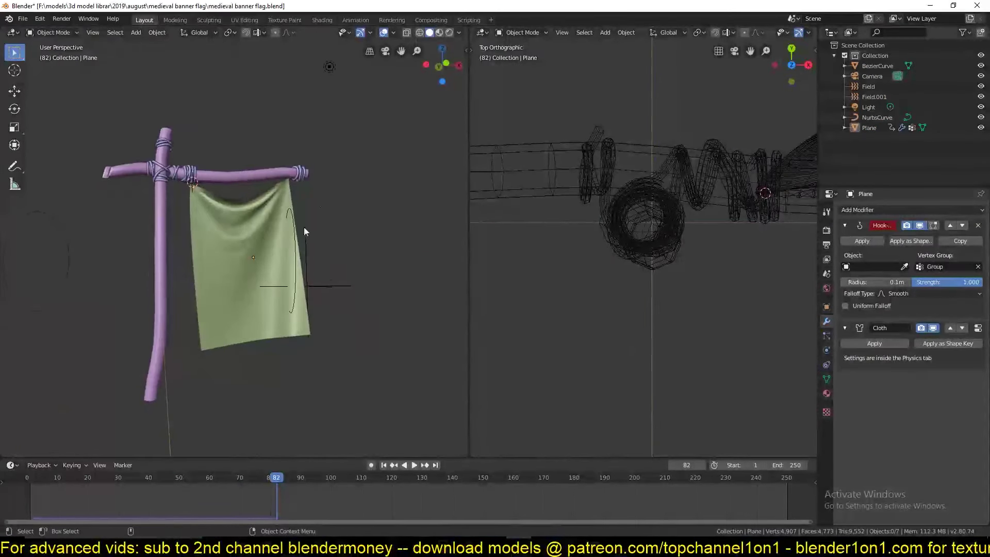
key("space")
middle_click_drag(304, 227, 215, 343)
middle_click_drag(454, 302, 369, 313)
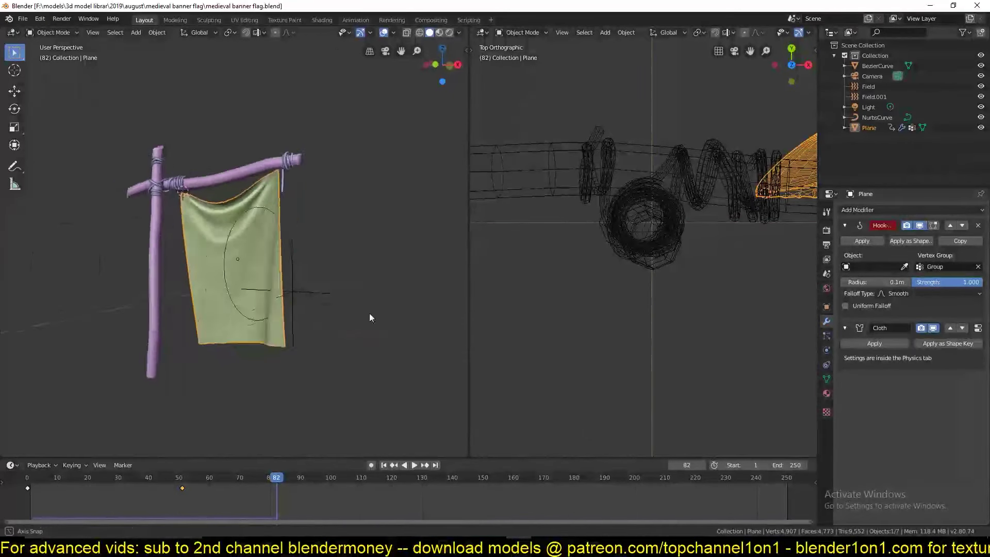
scroll(285, 308, "down", 3)
In Weight Paint mode, paint out the stray lower-banner weight spots with weight 0.062.
left_click(285, 308)
key("ctrl+Tab")
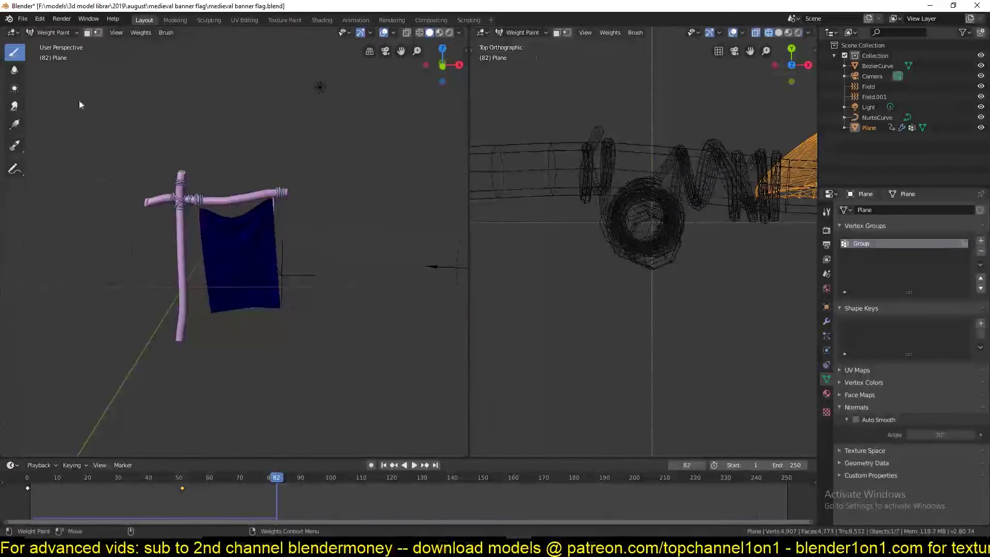
scroll(242, 258, "up", 3)
left_click_drag(949, 322, 924, 322)
left_click(178, 278)
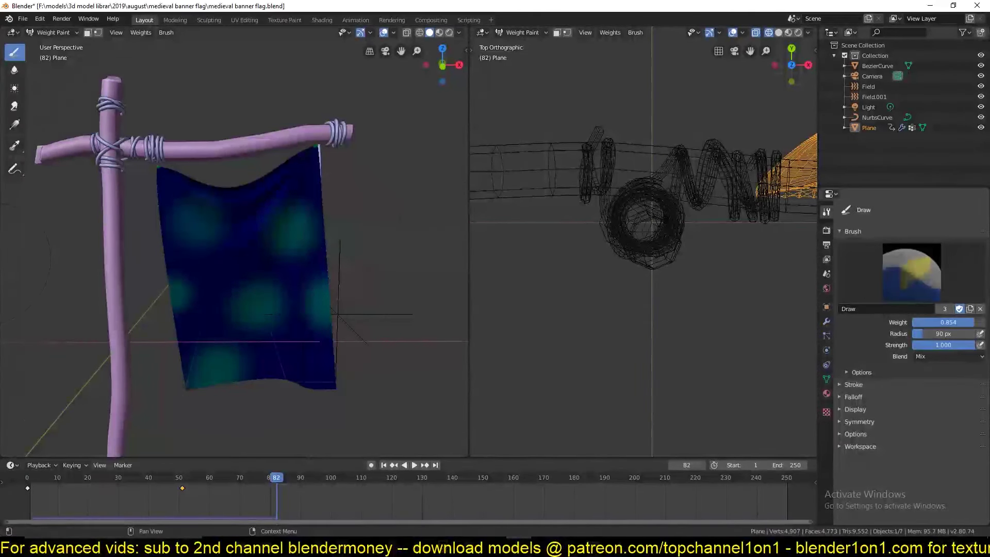
left_click_drag(208, 276, 267, 265)
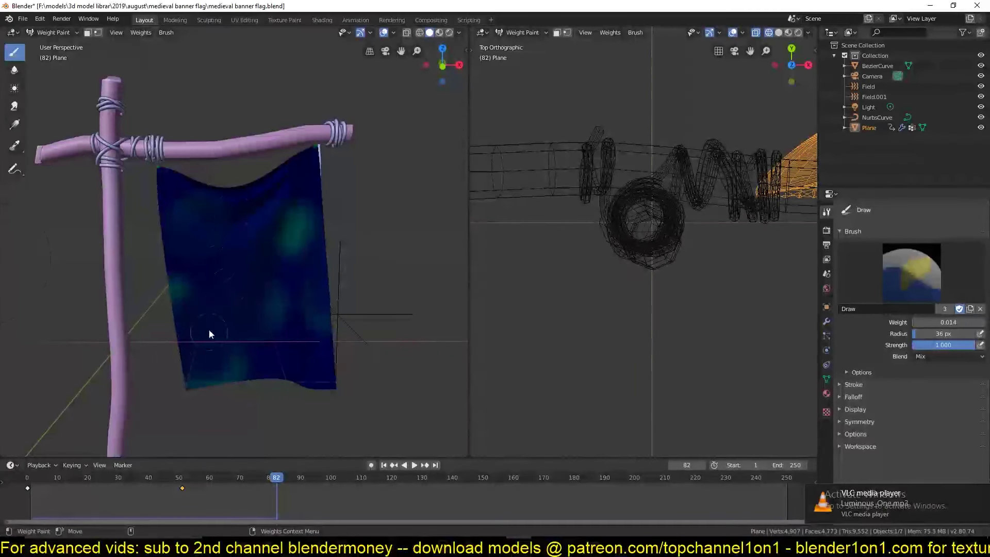
key("shift+x")
Return to Object Mode and replay the cloth simulation from the first frame.
left_click(66, 44)
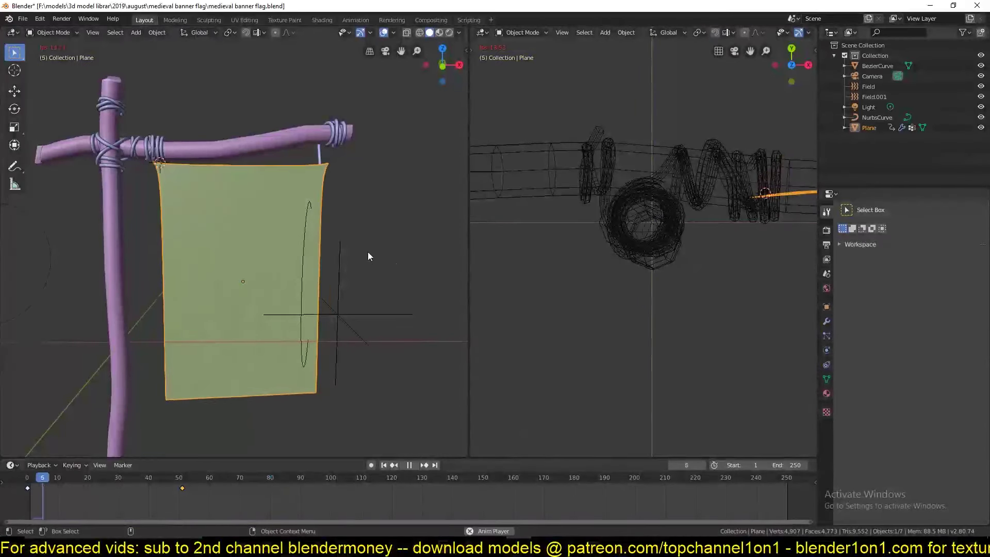
key("shift+Left")
key("space")
scroll(374, 300, "down", 2)
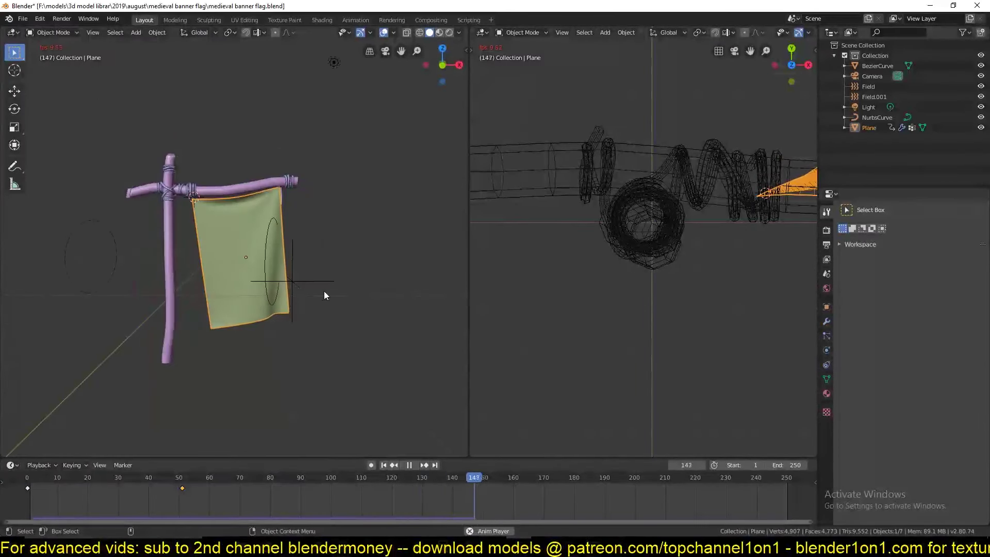
key("space")
Show the banner's vertex groups in Weight Paint mode, then return to Object Mode.
left_click(827, 379)
left_click(55, 90)
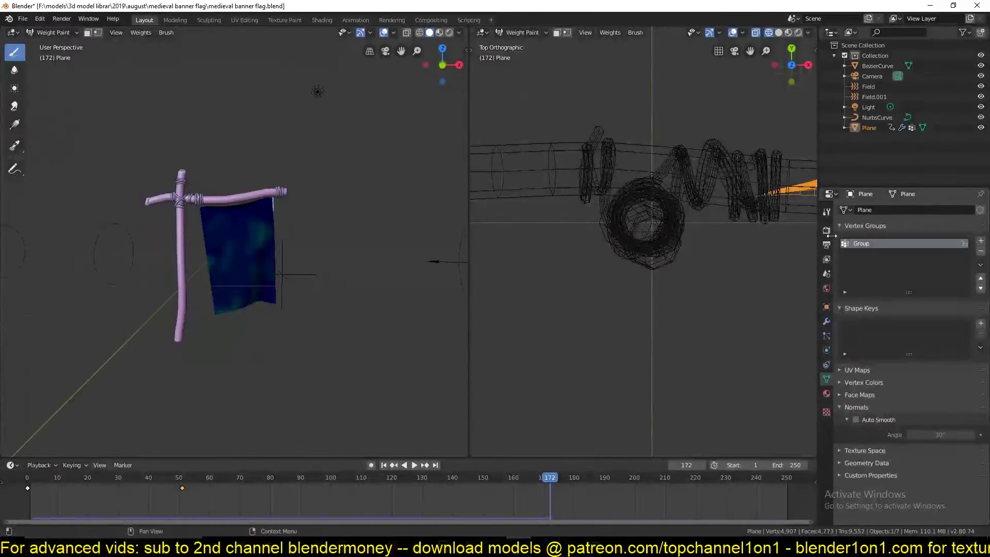
key("ctrl+Tab")
scroll(250, 289, "up", 4)
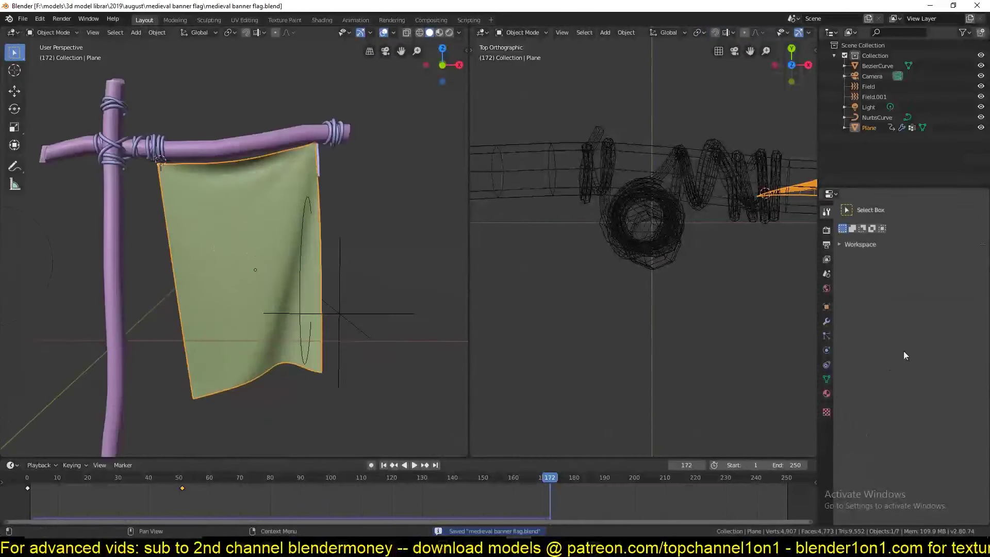
Open the banner's cloth physics, collapse Physical Properties, orbit closer and save.
left_click(827, 350)
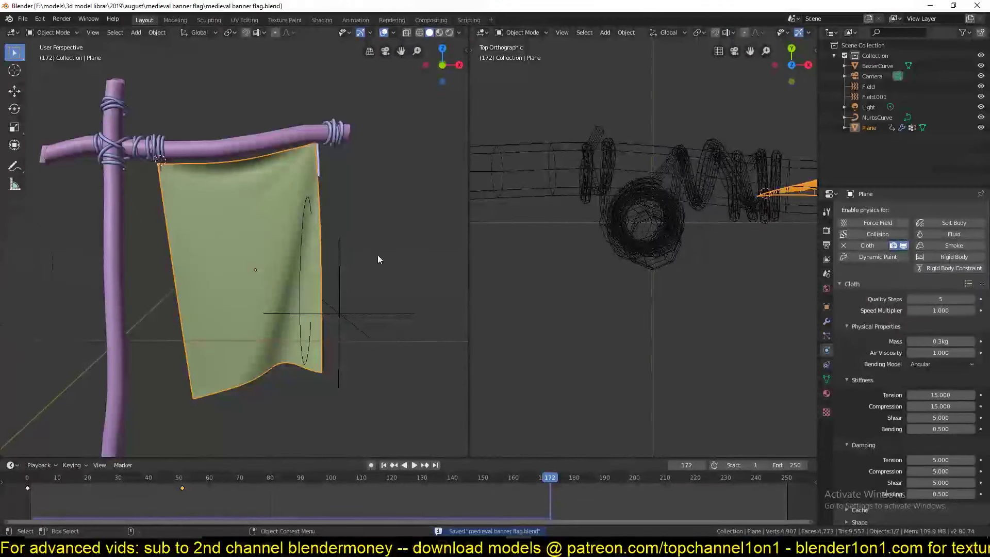
scroll(853, 351, "down", 2)
middle_click_drag(298, 296, 393, 292)
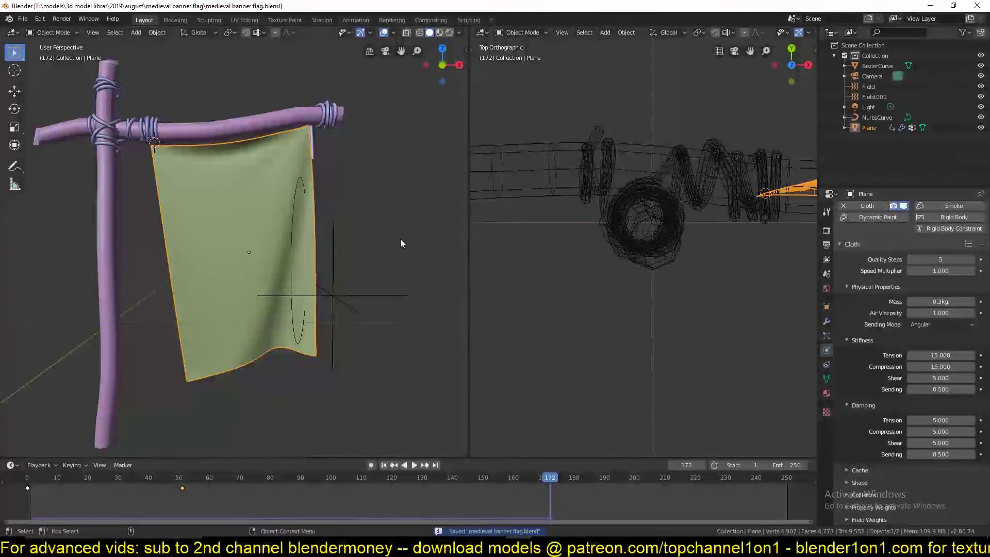
scroll(393, 292, "up", 3)
left_click_drag(862, 341, 871, 406)
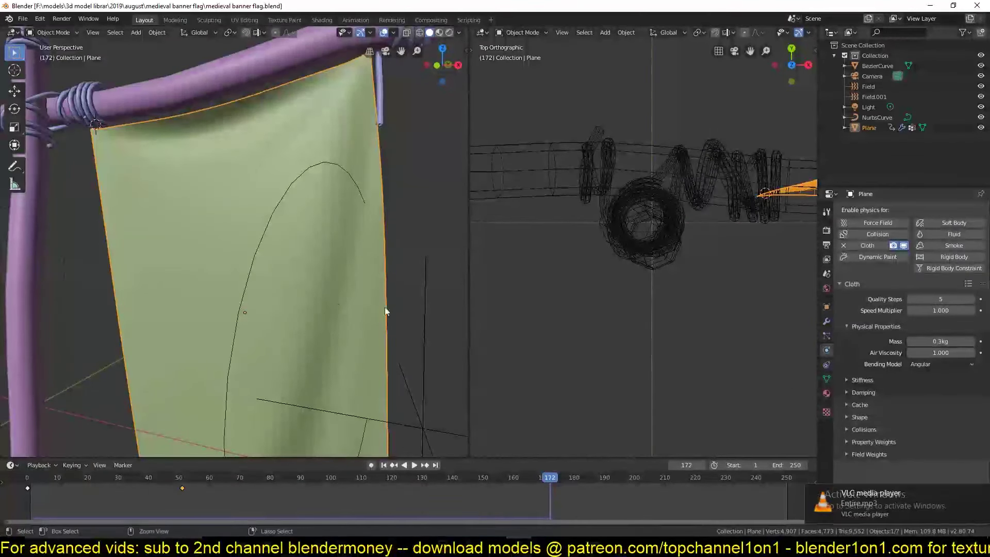
left_click(856, 326)
mouse_move(326, 340)
middle_mouse_down()
mouse_move(323, 322)
mouse_move(445, 292)
middle_mouse_up()
key("ctrl+s")
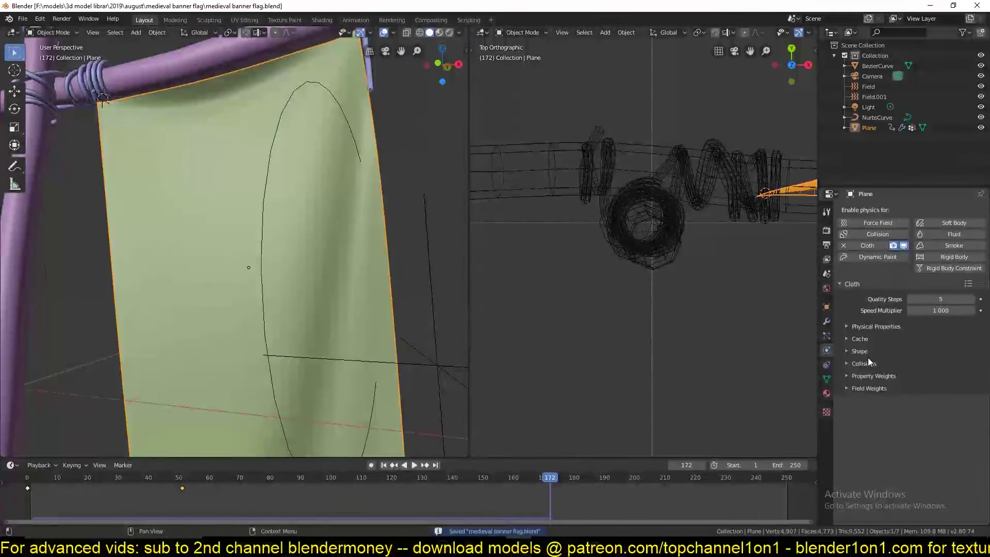
Check the cloth Shape pinning settings and expand Property Weights.
left_click(860, 351)
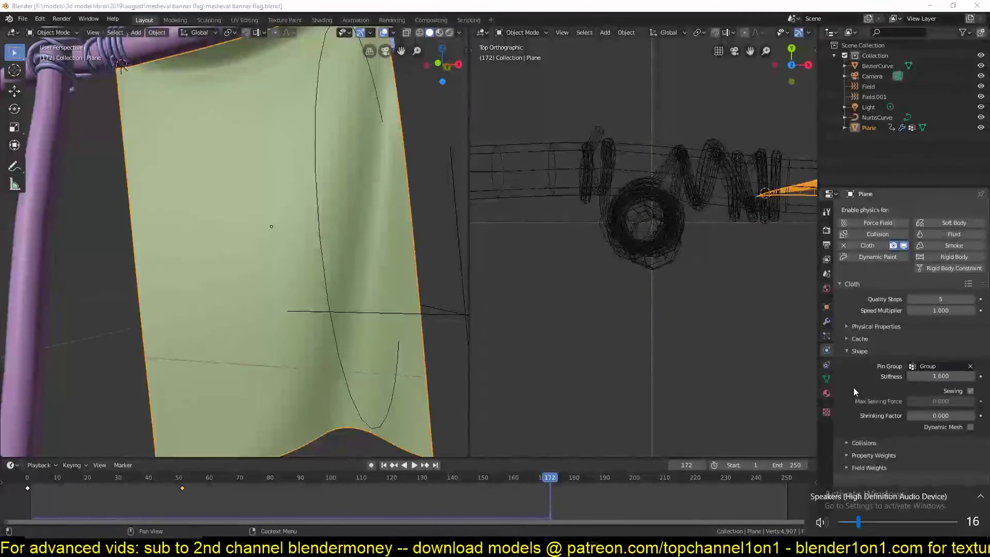
left_click(860, 351)
key("ctrl+s")
scroll(340, 294, "down", 2)
scroll(372, 332, "down", 4)
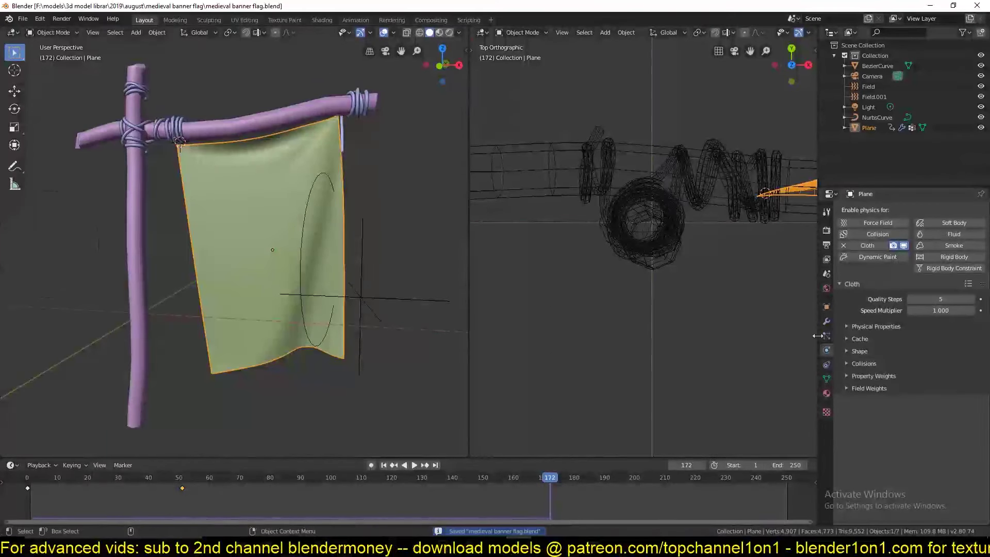
key("shift+Left")
left_click(860, 352)
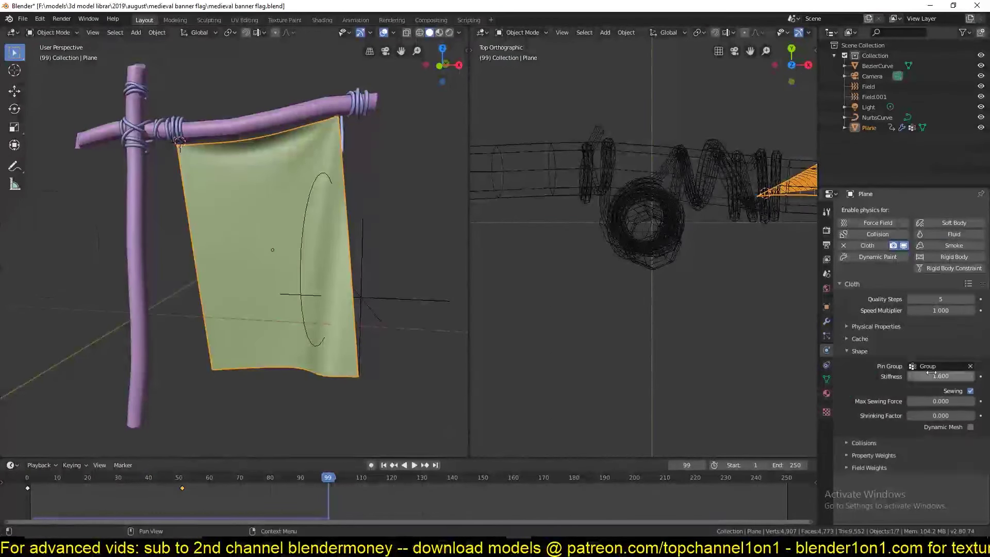
left_click(875, 376)
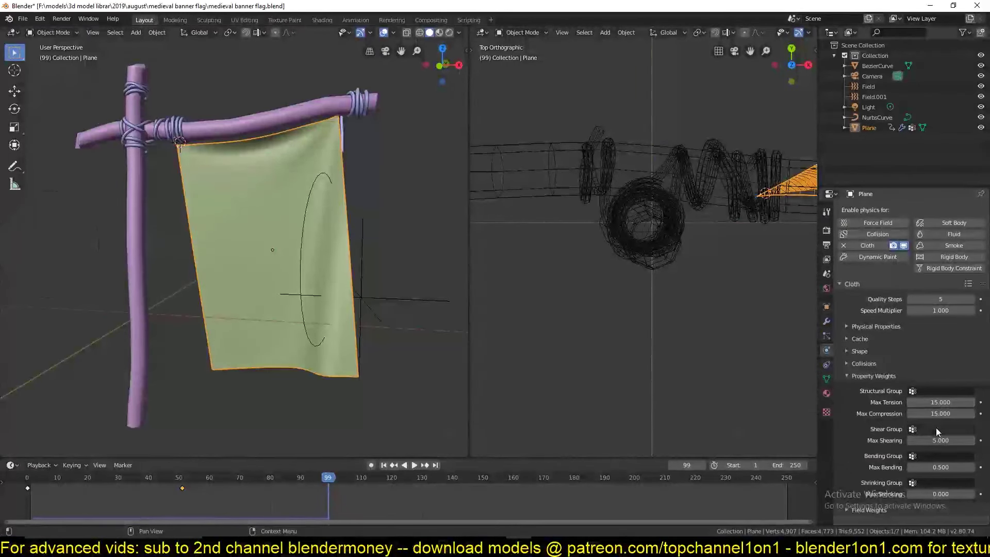
Replay the cloth drape and show the banner's modifier stack.
key("space")
key("shift+Left")
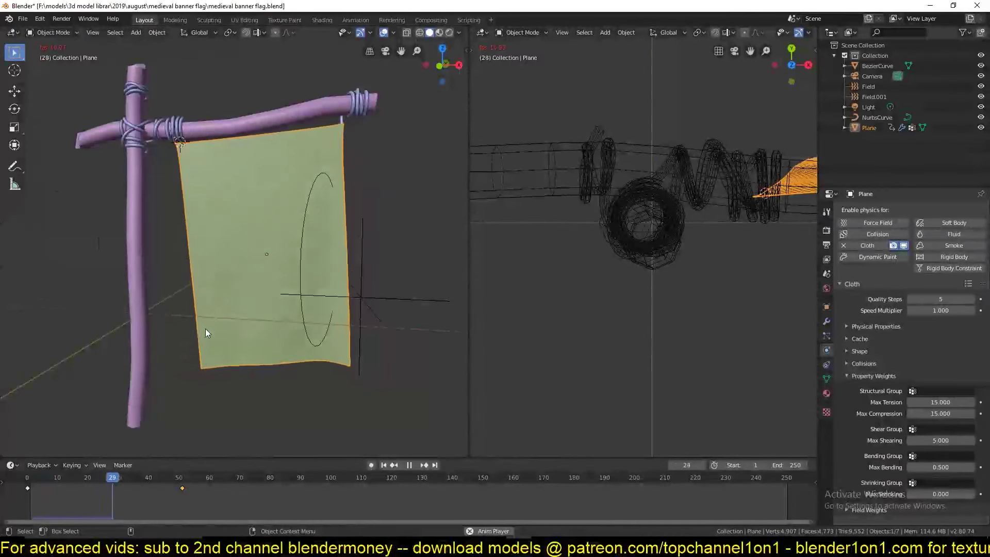
key("Escape")
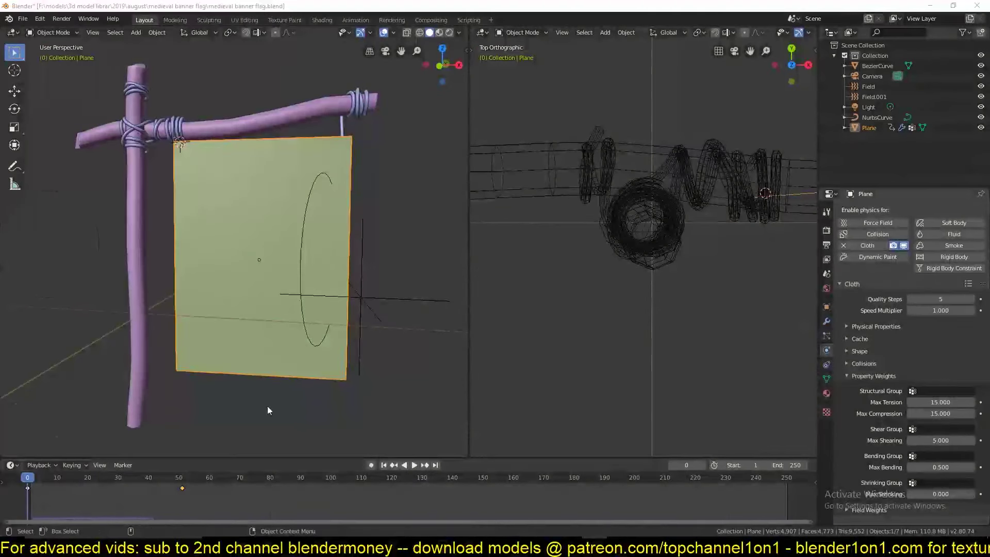
key("space")
left_click(826, 321)
mouse_move(109, 492)
left_mouse_down()
mouse_move(181, 491)
mouse_move(73, 490)
left_mouse_up()
Toggle the Graph Editor and back, replay the drape, and rewind to frame 0.
key("ctrl+Tab")
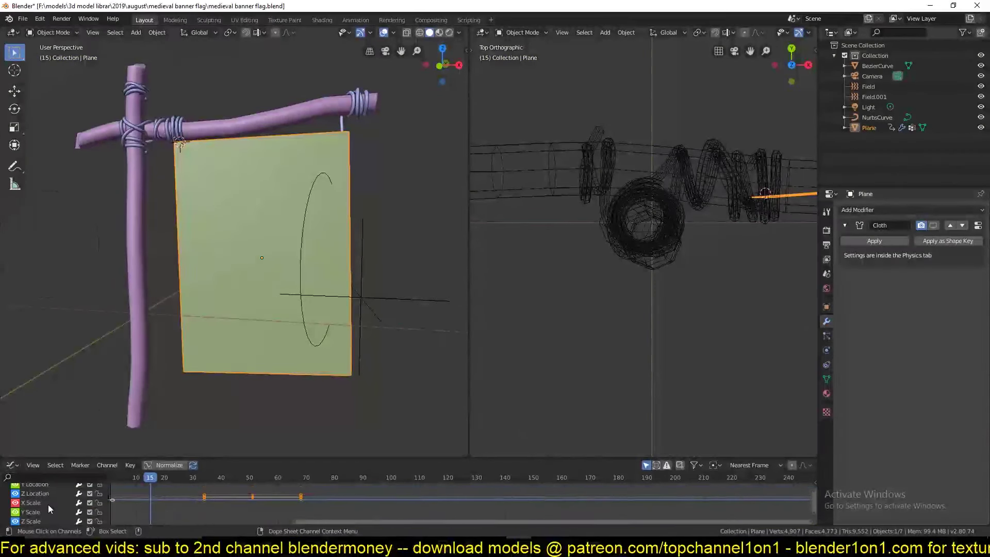
key("ctrl+Tab")
key("space")
key("Escape")
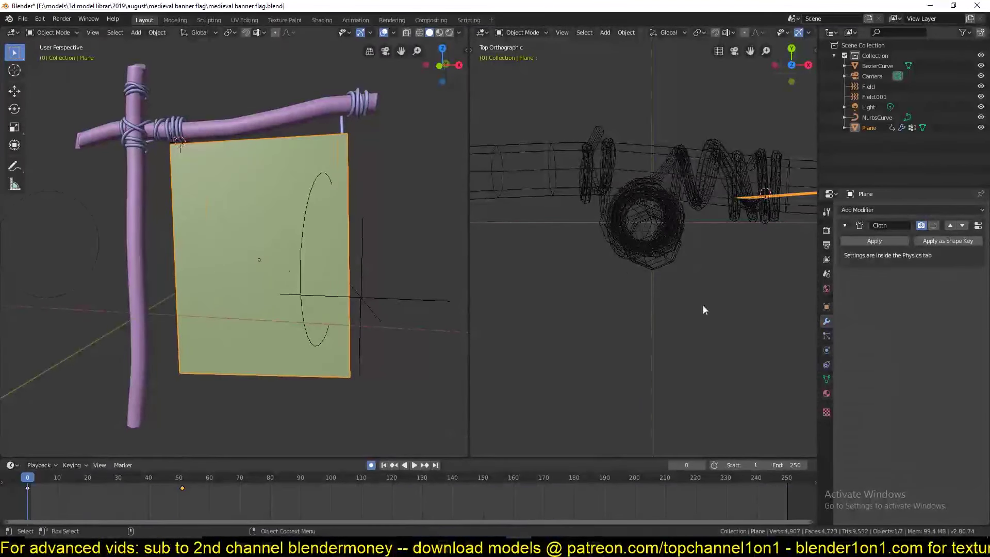
key("space")
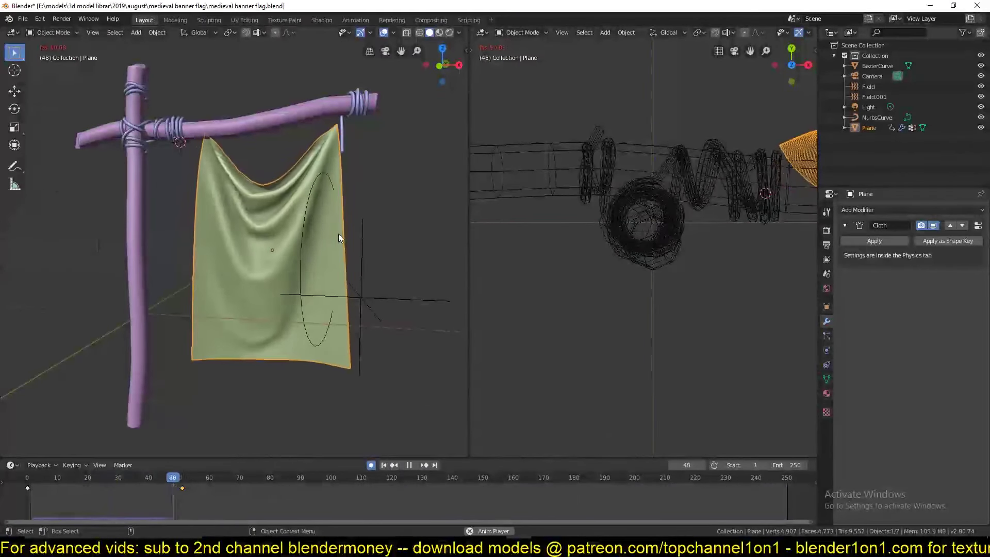
key("Escape")
Set the banner's origin, then play the cloth simulation to check the result.
right_click(200, 290)
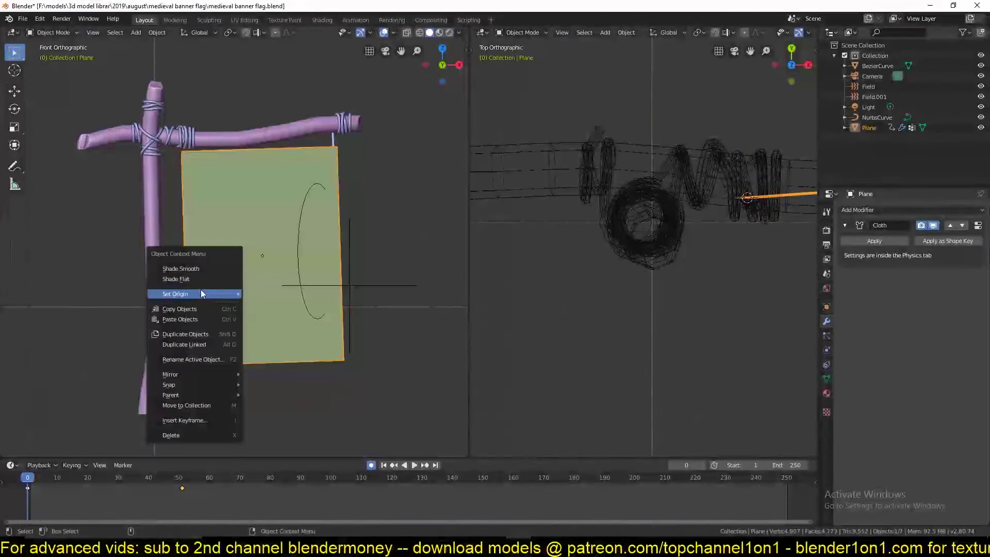
left_click(322, 290)
key("space")
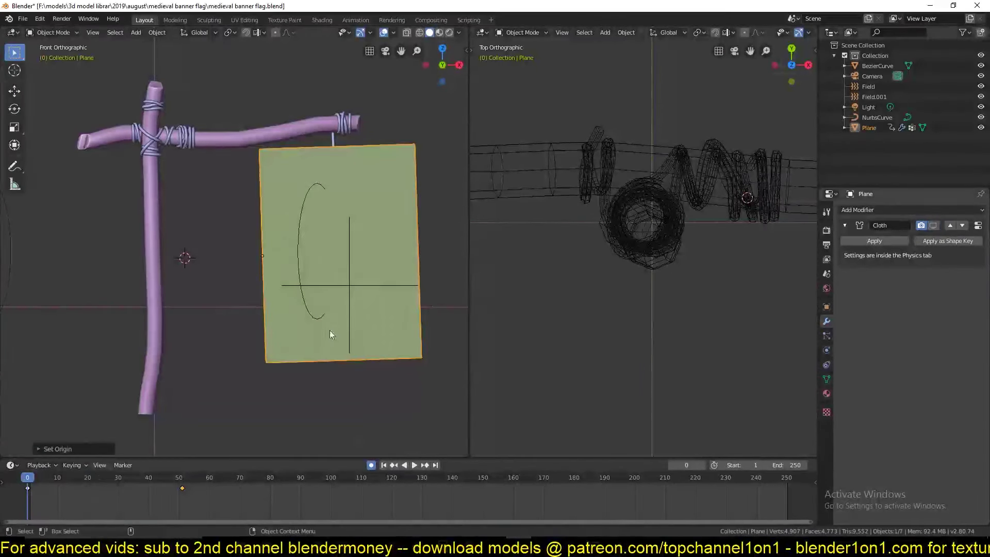
key("space")
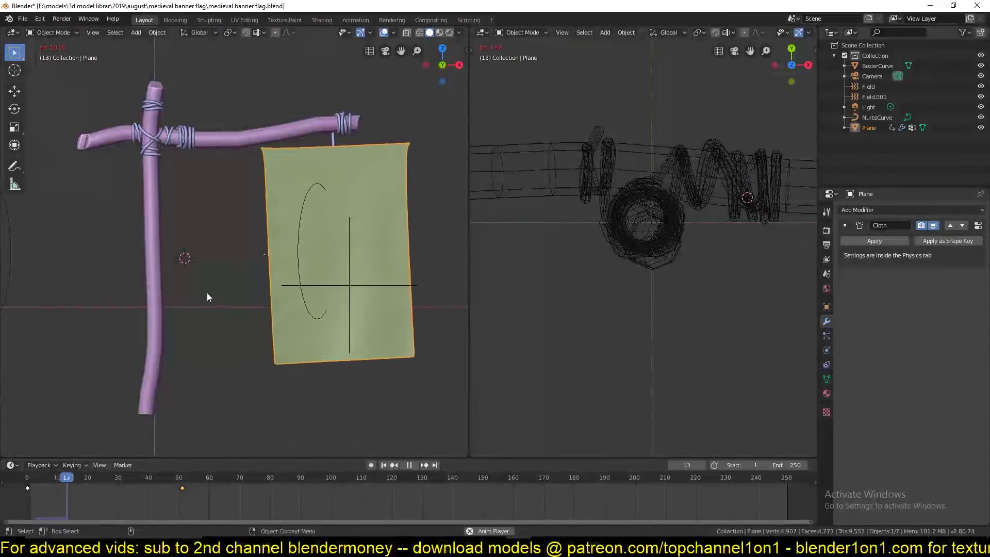
key("Escape")
Move the banner's origin to the 3D cursor at its top-left corner.
key("Tab")
right_click(259, 148, "shift")
key("Tab")
right_click(222, 405)
left_click(330, 426)
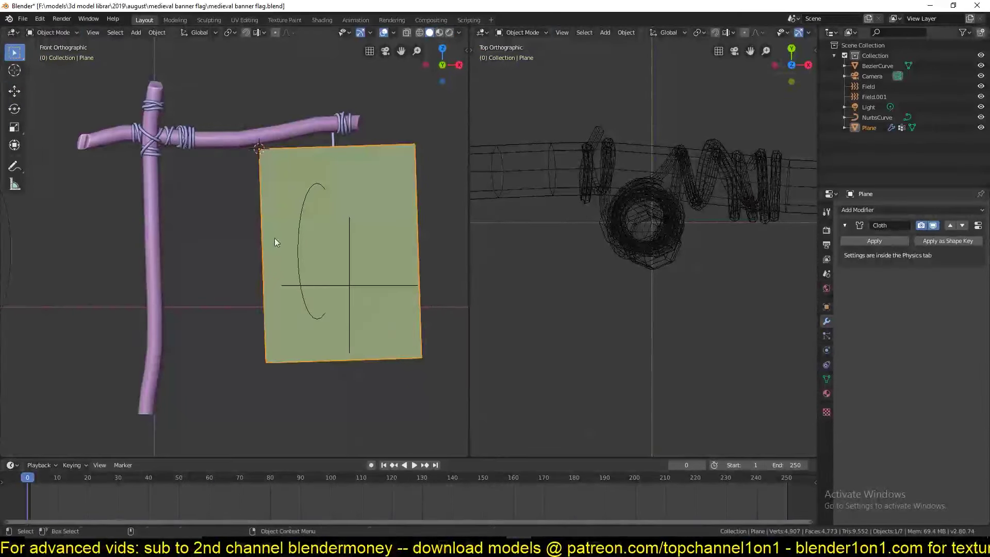
Scale the banner narrower along X and keyframe its scale between frames 0 and 60.
key("i")
key("s")
left_click(364, 217)
key("ctrl+s")
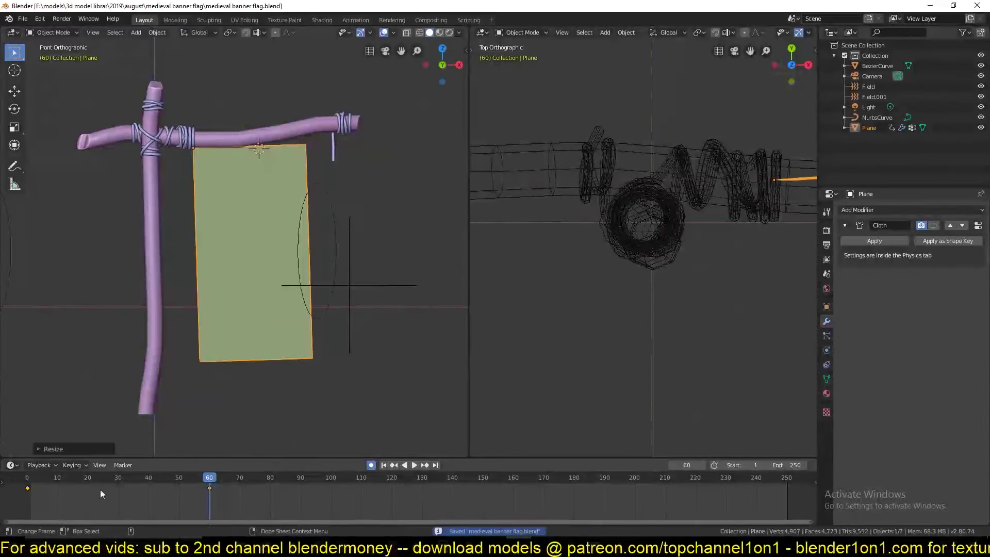
key("shift+Left")
Save as medieval banner flag1.blend, reselect the banner and replay the cloth simulation.
left_click(915, 58)
key("Return")
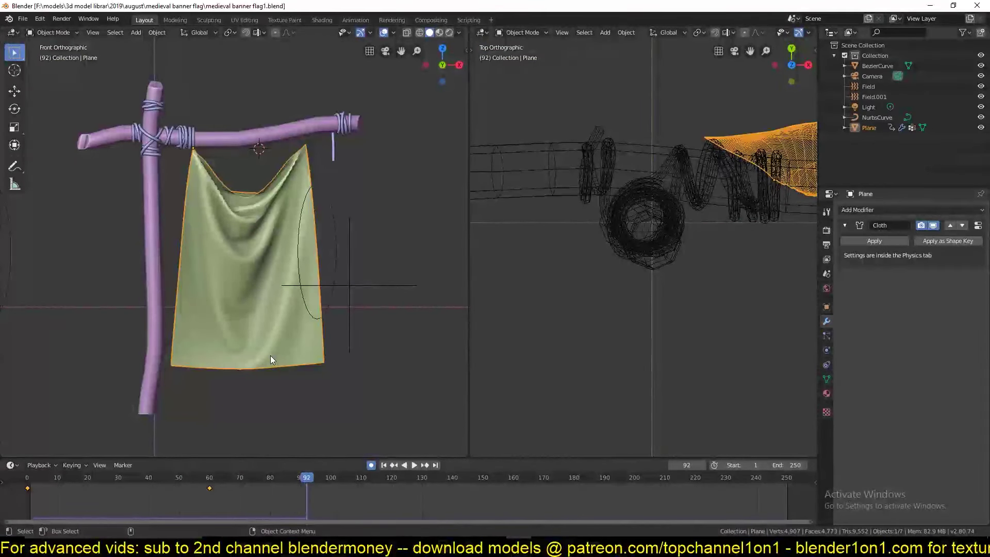
key("alt+a")
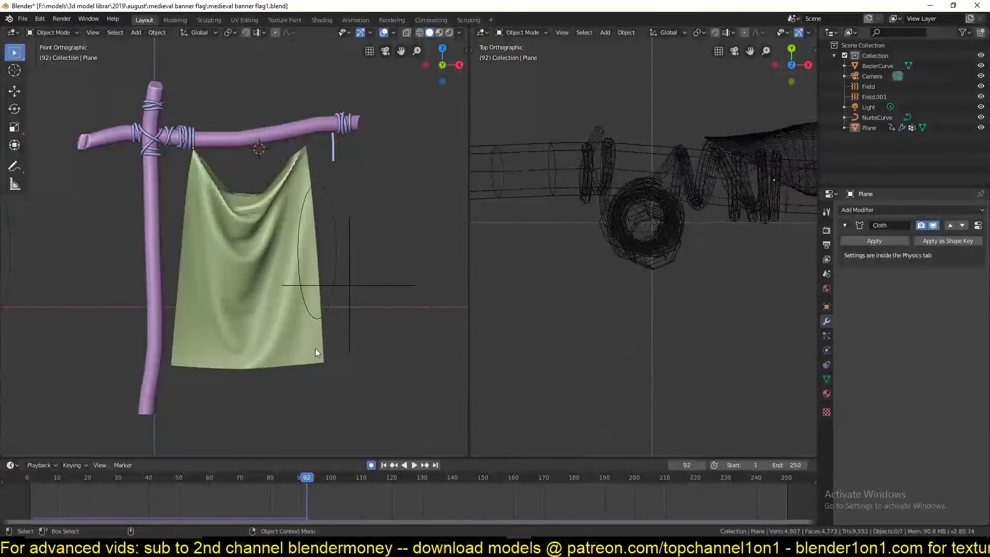
left_click(315, 352)
key("shift+Left")
key("space")
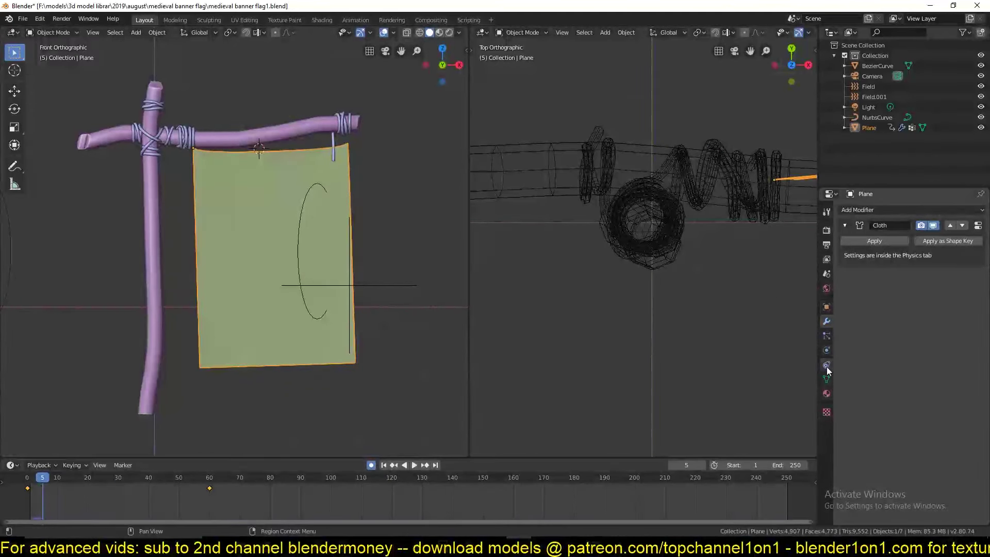
left_click(52, 32)
Switch the banner to Weight Paint mode and make the second view an image editor.
left_click(52, 101)
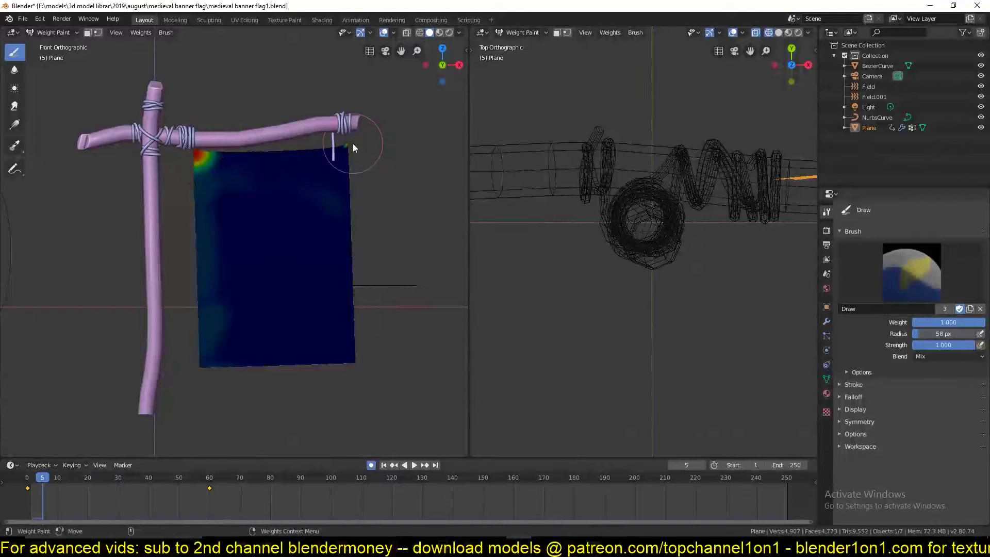
left_click(827, 322)
key("space")
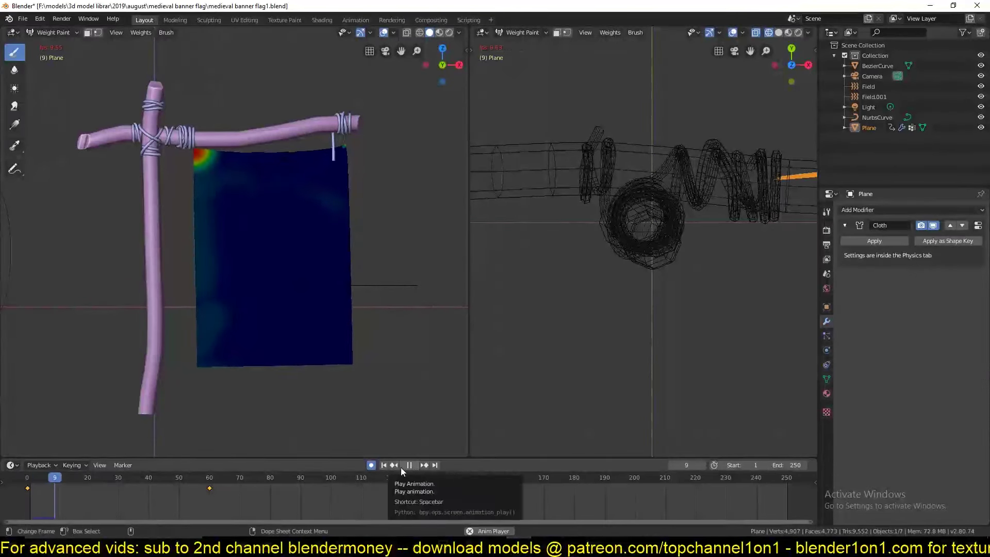
left_click(481, 32)
left_click(503, 81)
key("space")
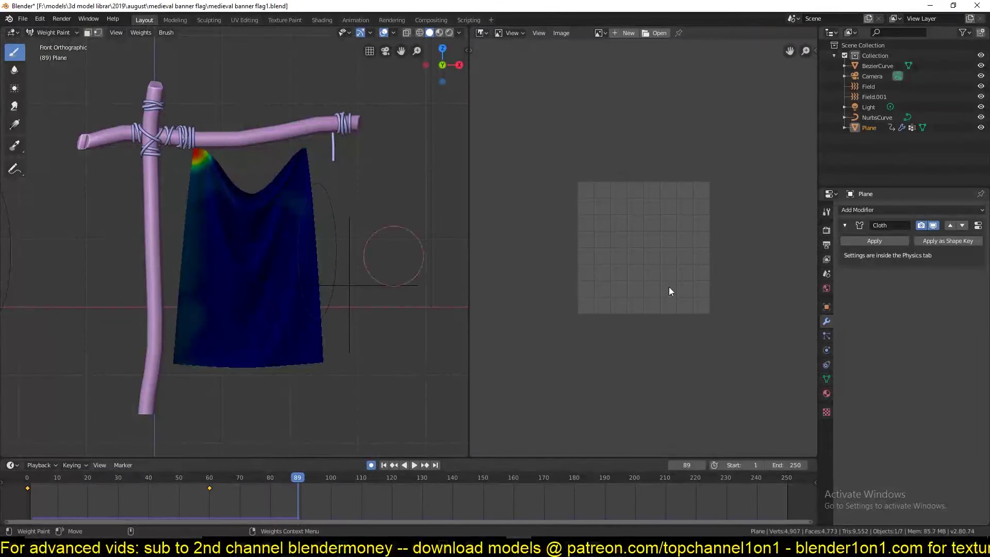
Paint pin weight down the banner's left edge, switching the brush to Subtract and replaying the cloth.
left_click(827, 212)
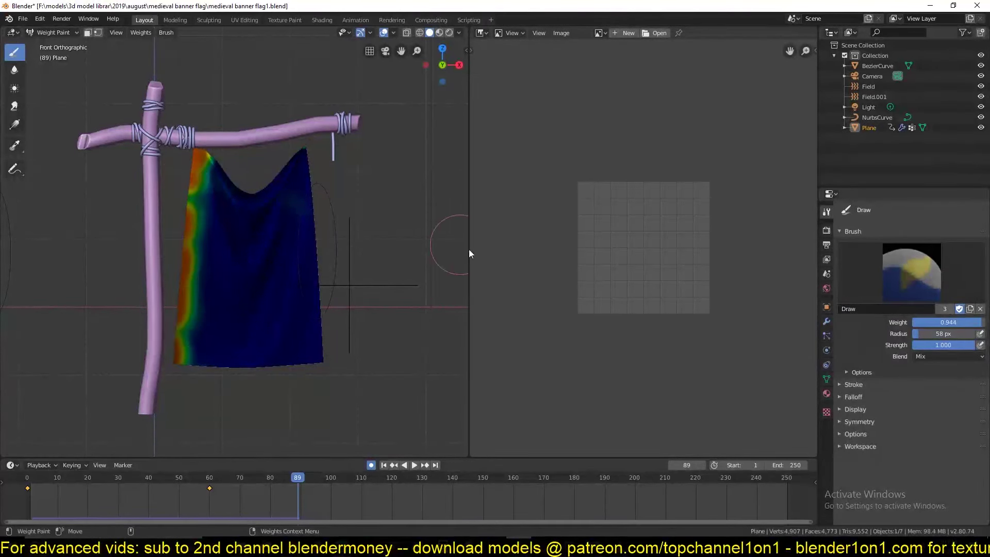
key("shift+Left")
left_click(826, 321)
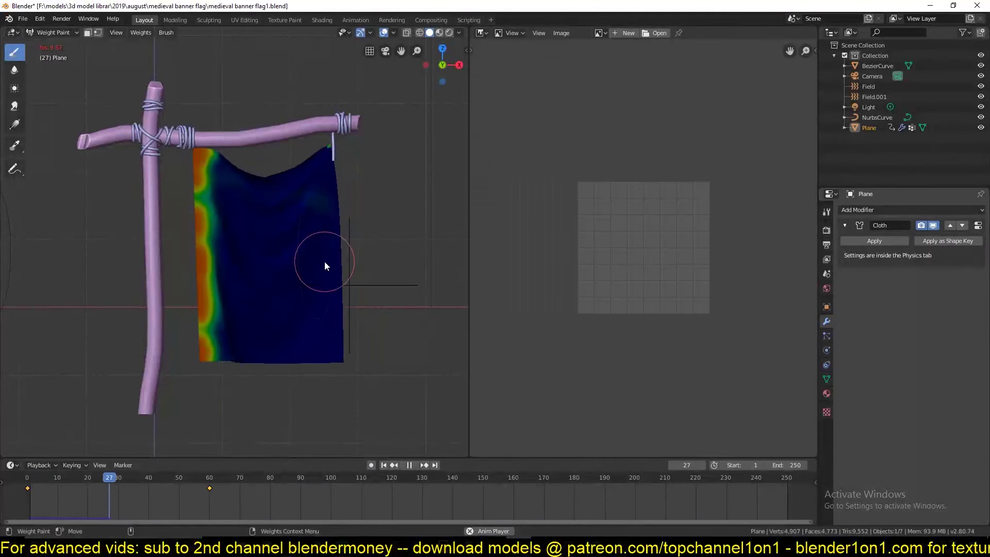
key("Escape")
left_click(827, 212)
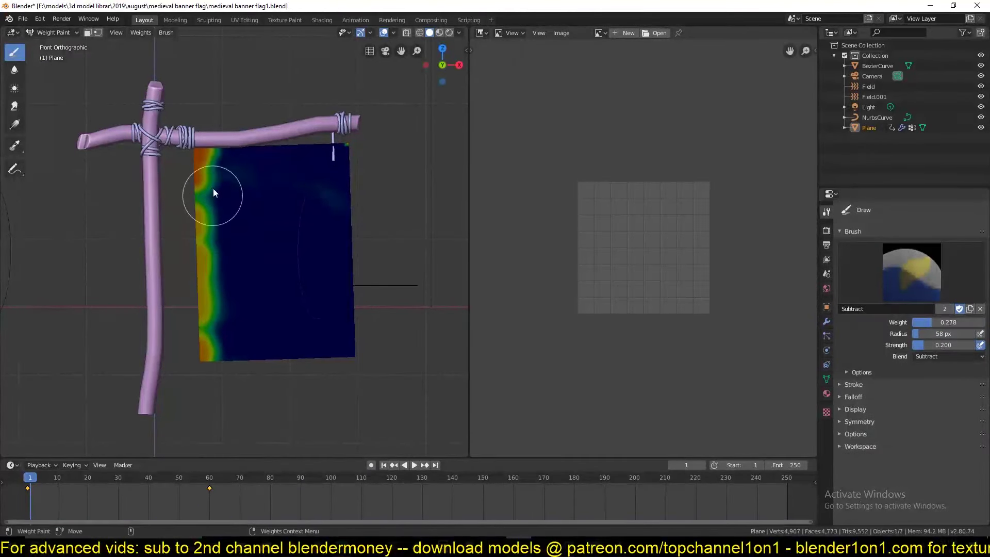
key("space")
key("Escape")
left_click(826, 322)
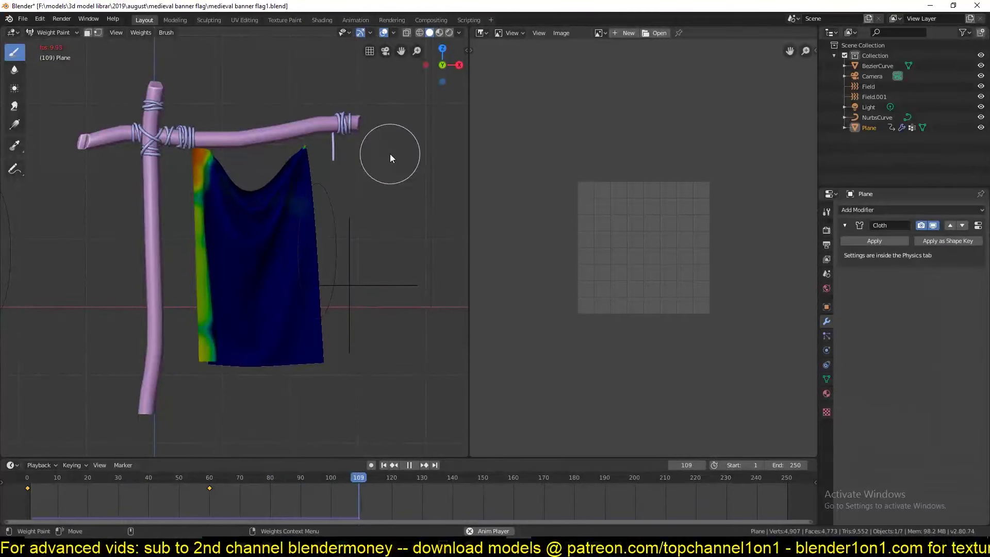
key("Escape")
key("space")
key("space")
Replay the cloth simulation, stop it at frame 23, and select the banner plane.
key("ctrl+Tab")
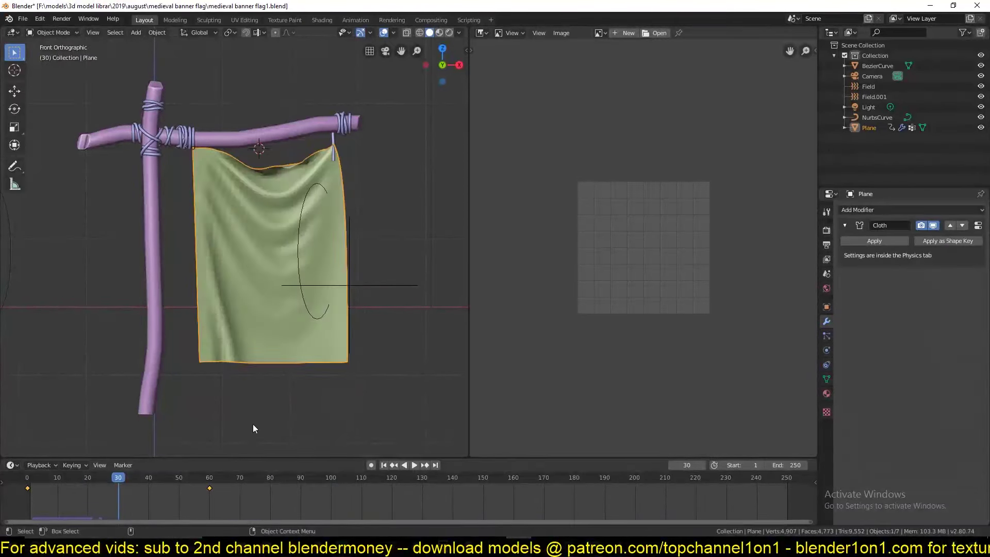
key("shift+Left")
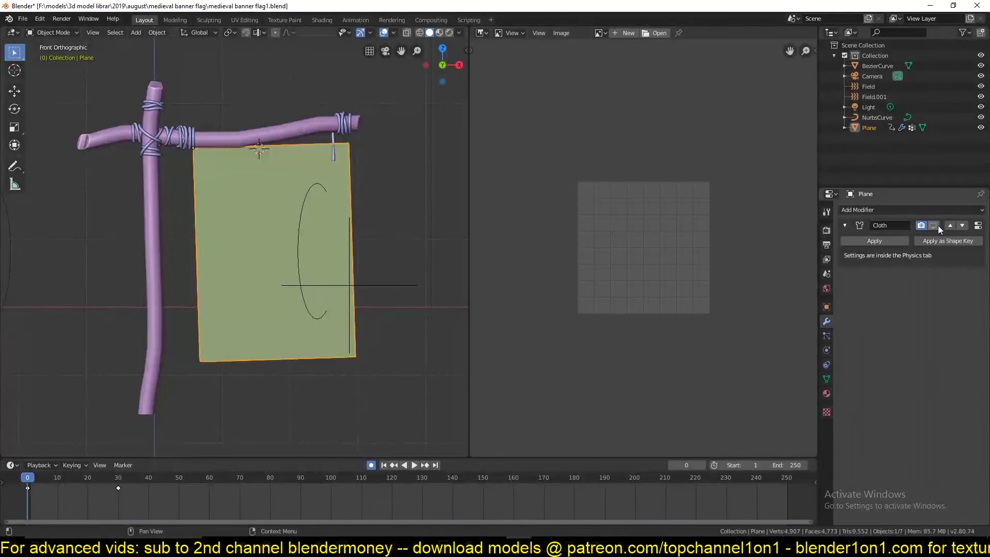
key("space")
left_click(78, 479)
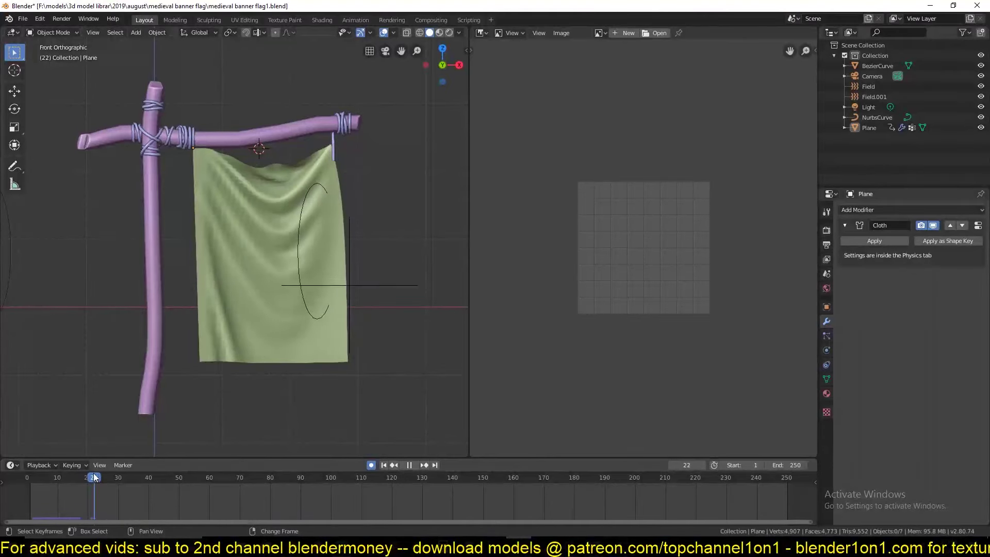
key("space")
right_click(217, 165)
left_click(257, 232)
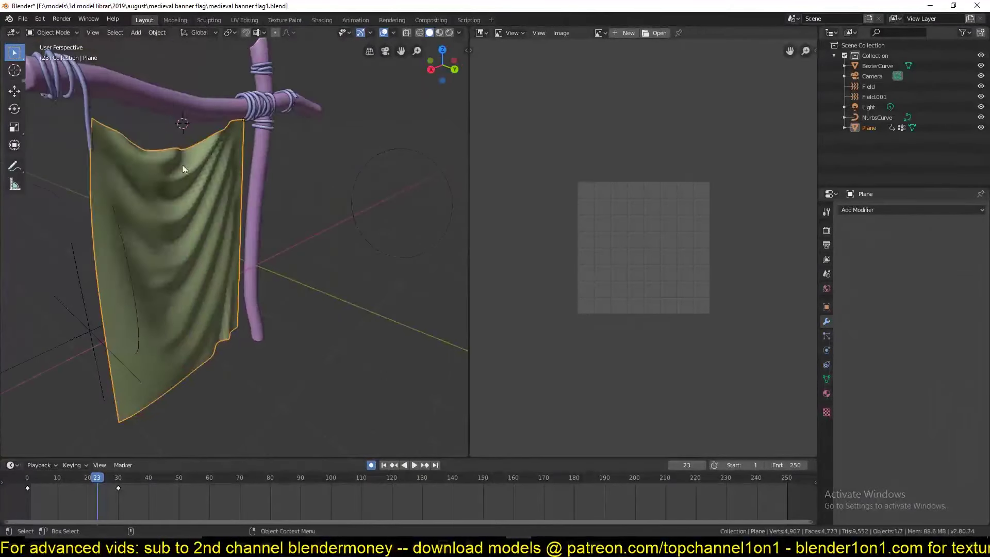
In Edit Mode, move the banner's top-right corner up toward the rope lashing.
left_click(911, 210)
key("Tab")
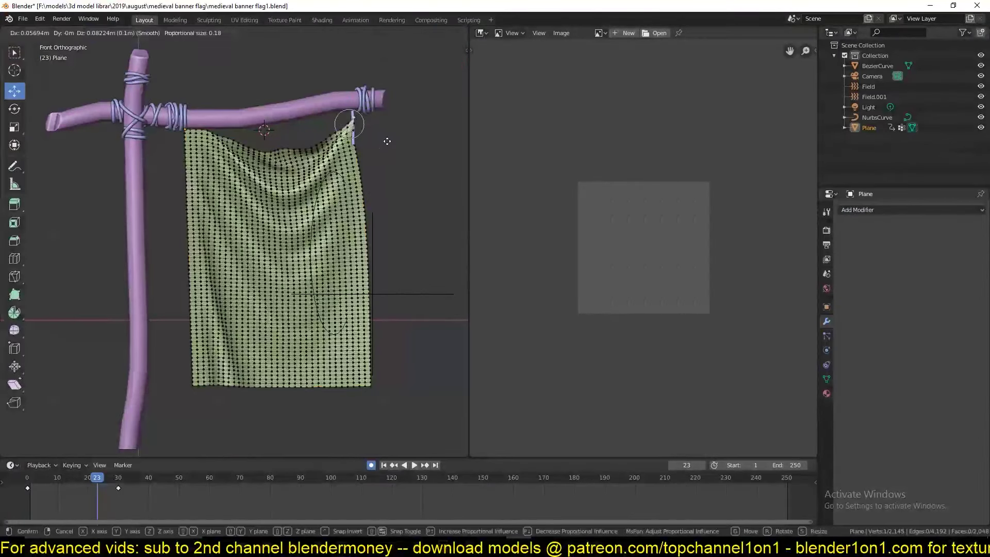
middle_click_drag(364, 316, 320, 309)
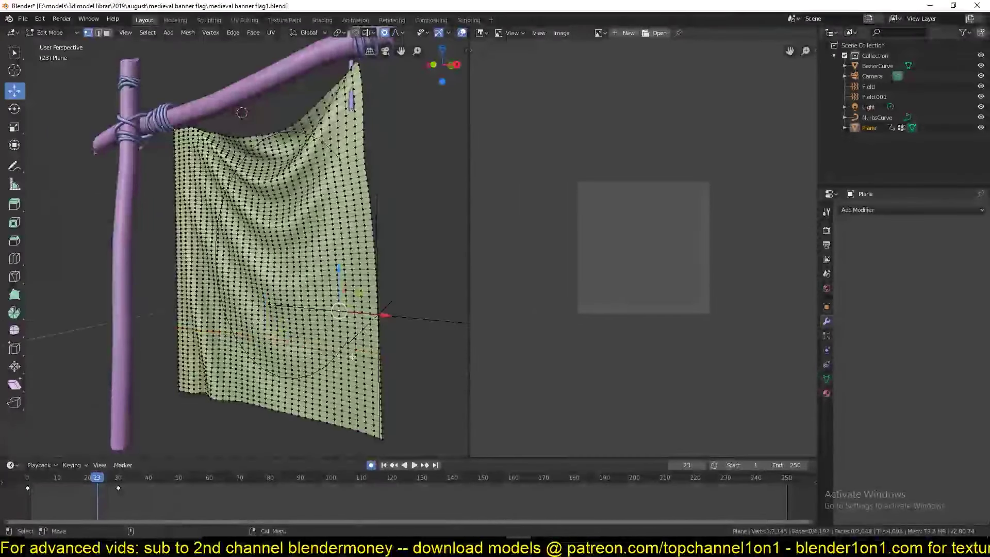
key("KP_1")
Try Sculpt Mode on the banner's drape, then return to Object Mode and save the file.
left_click(51, 32)
left_click(49, 66)
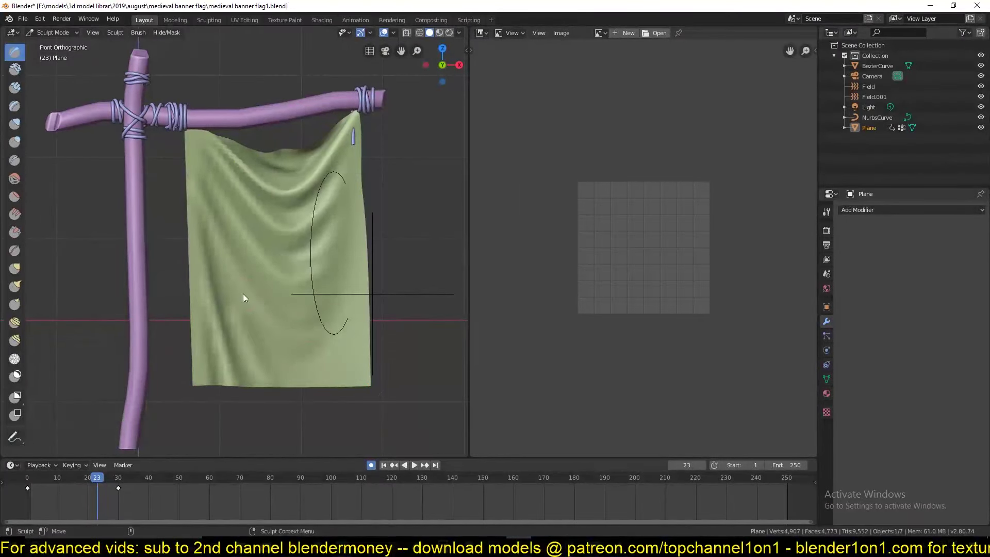
left_click(827, 212)
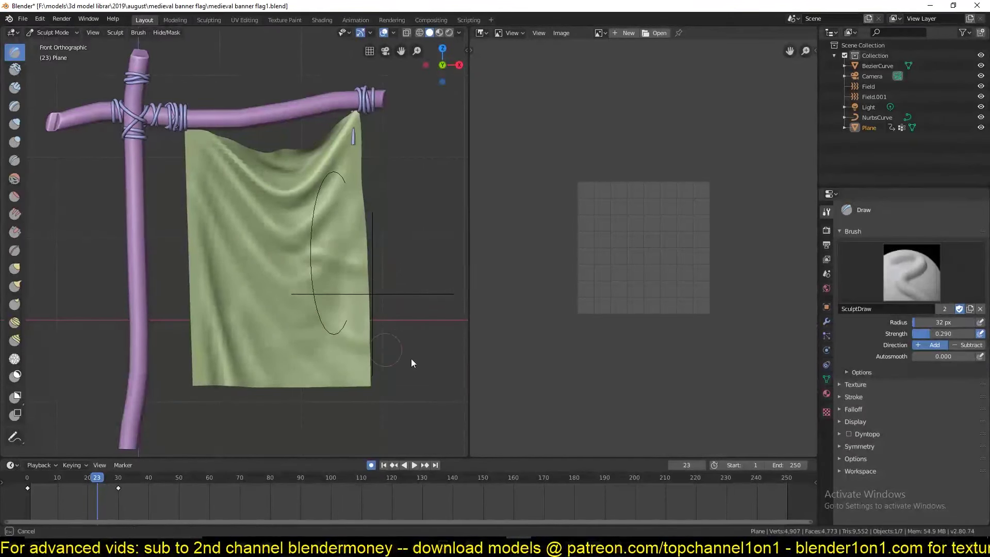
mouse_move(346, 305)
middle_mouse_down()
mouse_move(317, 236)
mouse_move(341, 308)
mouse_move(207, 176)
mouse_move(361, 397)
middle_mouse_up()
mouse_move(315, 235)
middle_mouse_down()
mouse_move(327, 177)
mouse_move(311, 339)
mouse_move(392, 366)
mouse_move(312, 212)
mouse_move(258, 171)
mouse_move(348, 178)
mouse_move(320, 196)
middle_mouse_up()
key("ctrl+Tab")
key("ctrl+s")
left_click(227, 226)
Add a Decimate modifier to the banner, try a lower ratio and Un-Subdivide, then remove it.
left_click(827, 321)
left_click(907, 209)
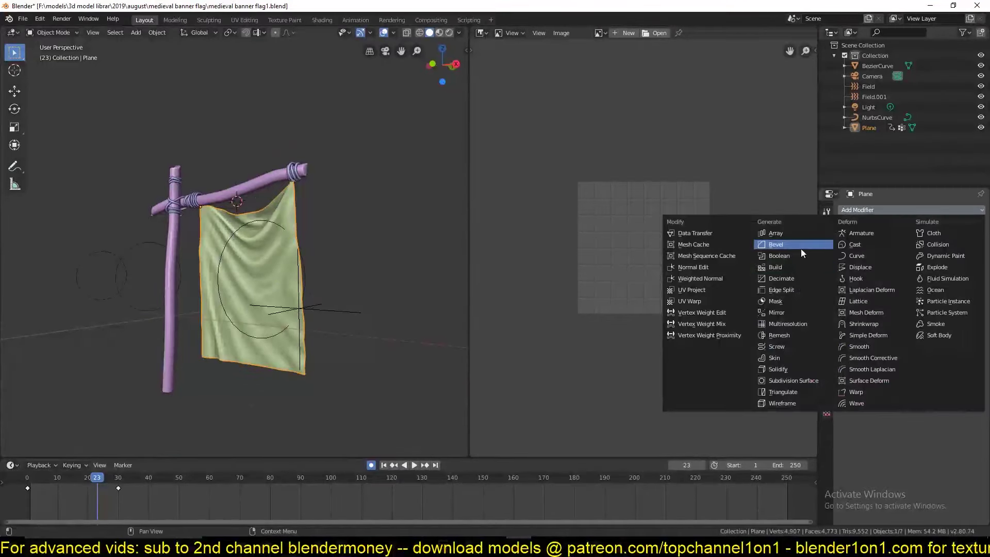
left_click(801, 270)
left_click_drag(970, 266, 939, 267)
scroll(279, 285, "up", 5)
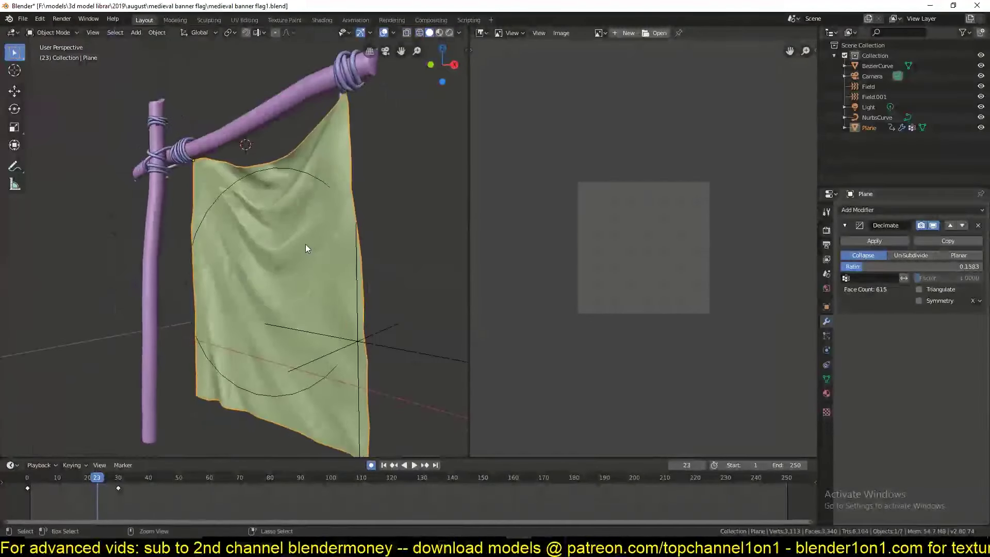
left_click(973, 267)
middle_click_drag(361, 299, 402, 303)
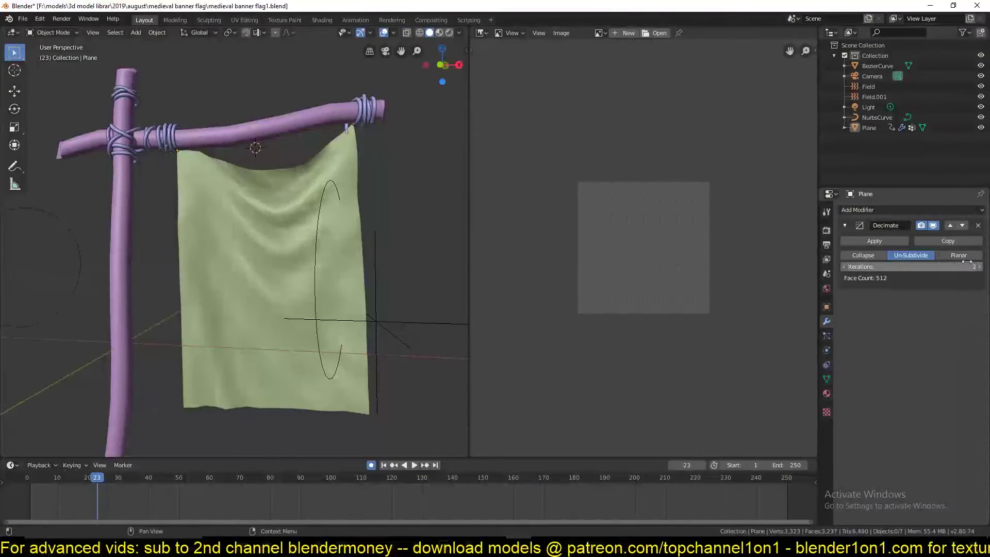
left_click(978, 227)
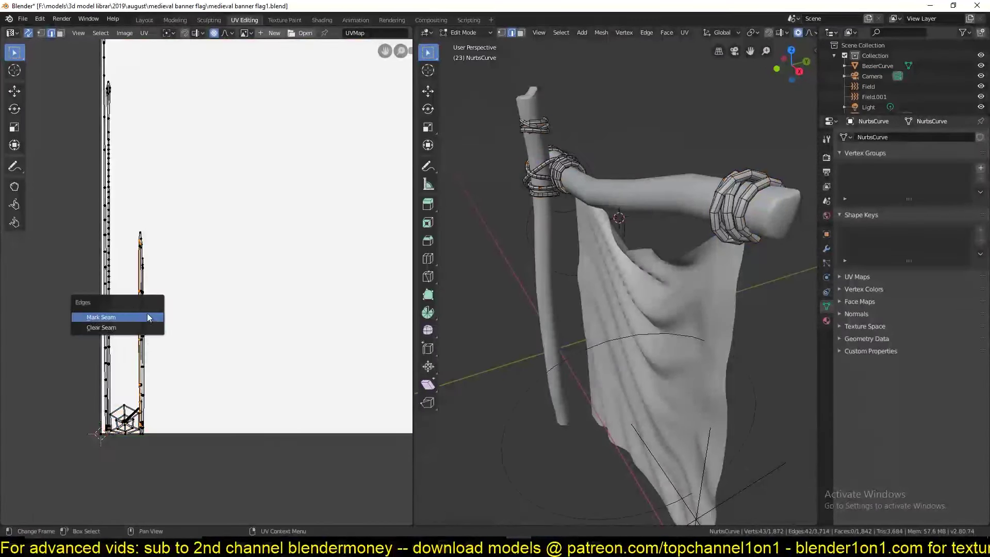
Mark the selected rope edges as seams and save the file.
left_click(77, 290)
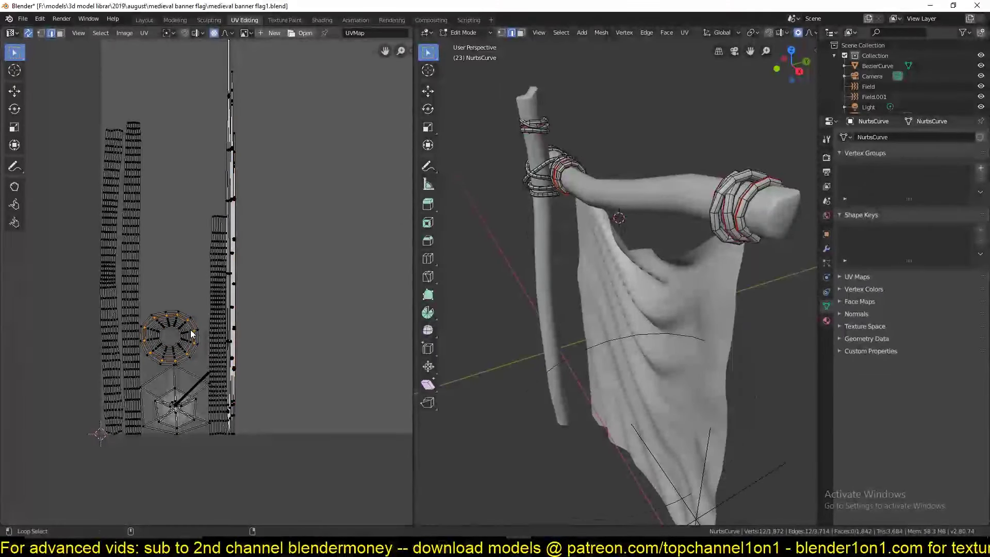
scroll(233, 316, "up", 5)
key("ctrl+s")
scroll(607, 330, "up", 6)
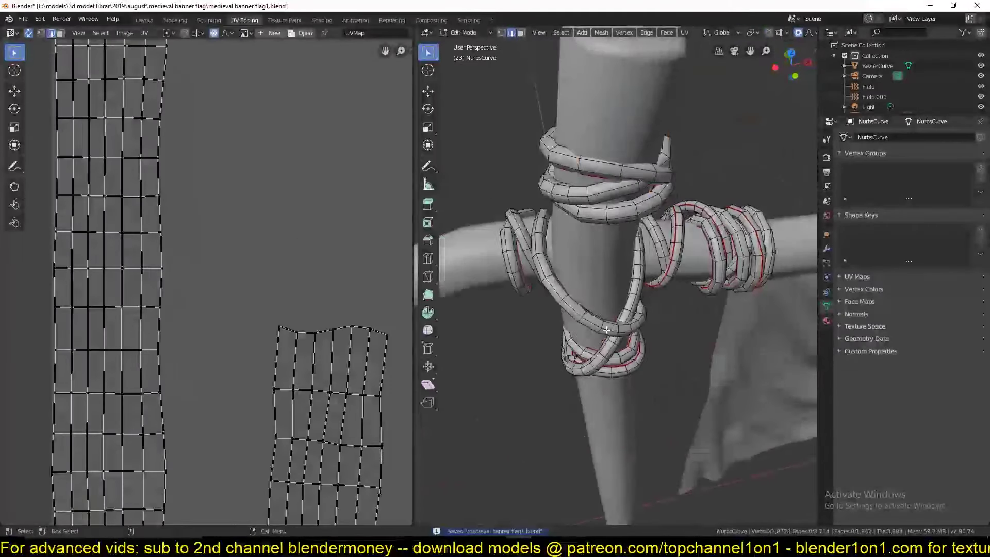
scroll(607, 330, "down", 5)
scroll(185, 331, "down", 5)
scroll(551, 329, "up", 8)
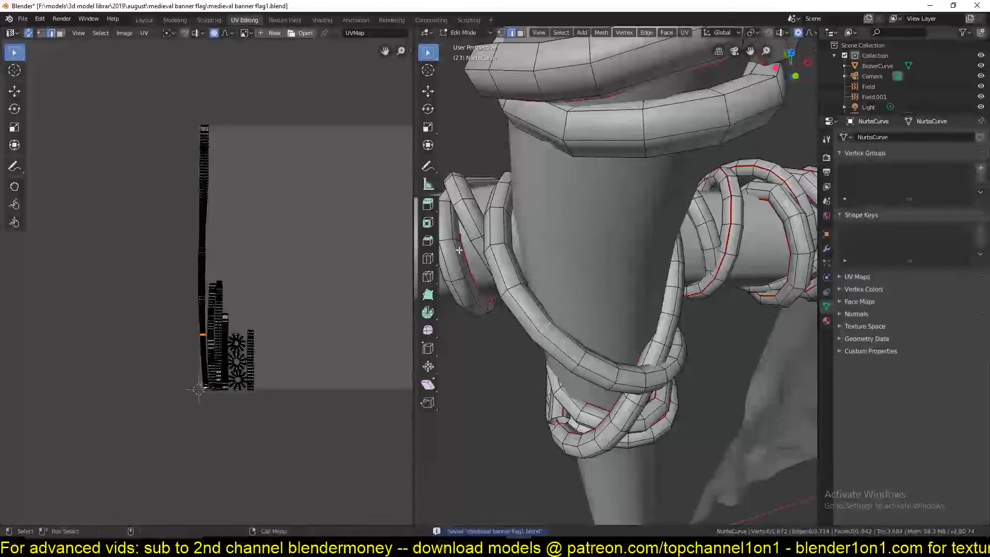
scroll(202, 363, "up", 5)
middle_click_drag(593, 258, 567, 206)
Select the rope's edge loops, then checker-deselect them with Nth Element set to 2.
left_click(561, 32)
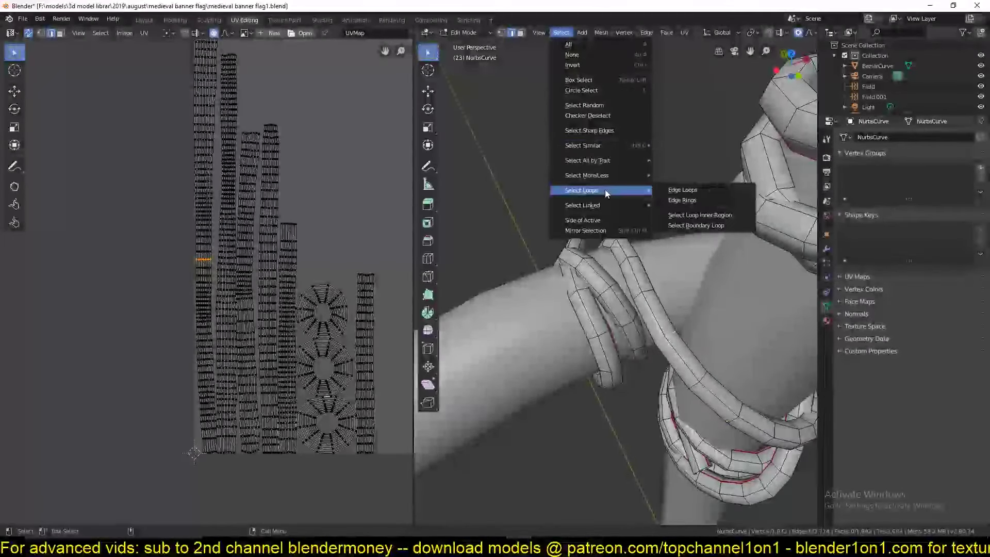
left_click(683, 190)
left_click(561, 32)
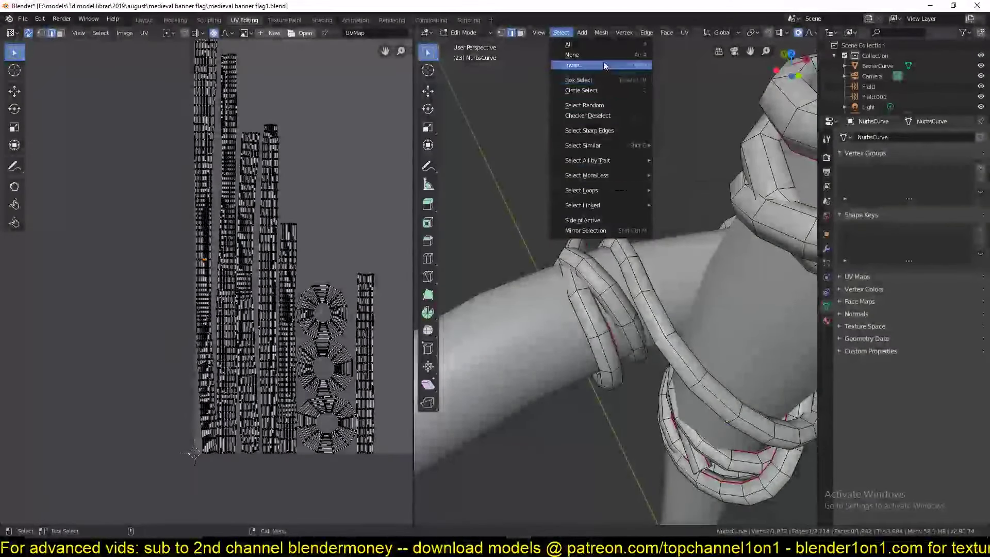
left_click(587, 116)
middle_click_drag(587, 155, 594, 468)
left_click(522, 491)
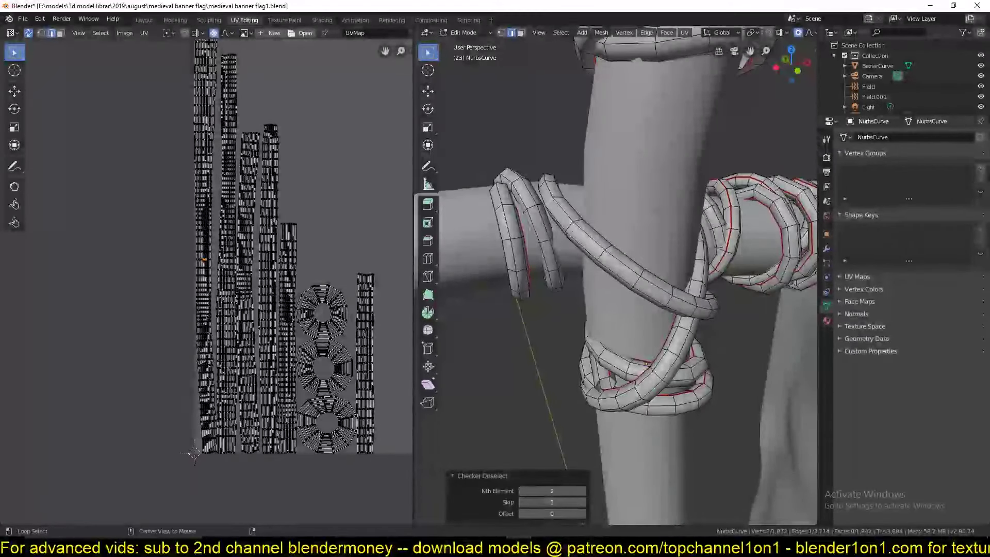